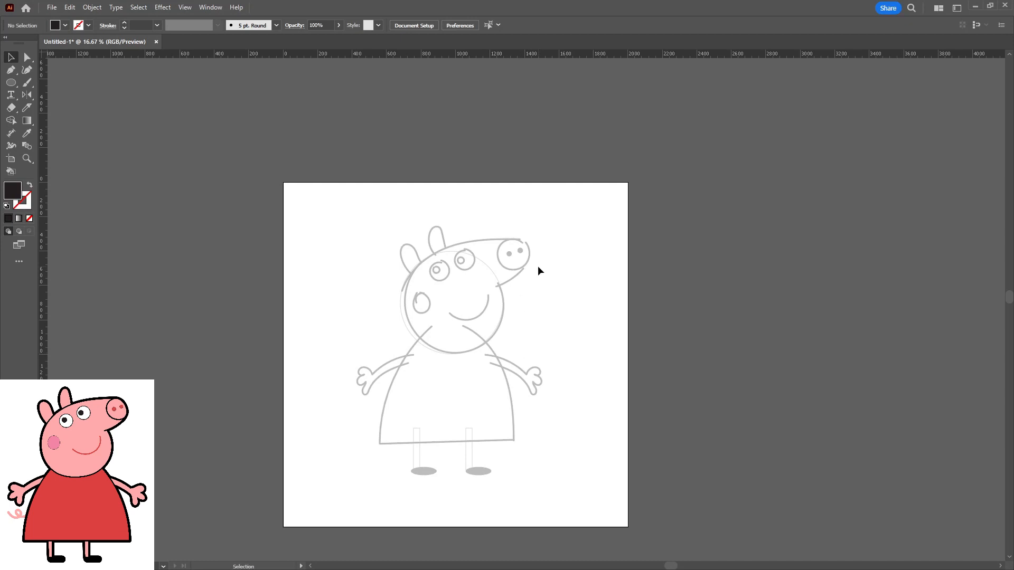
key(ctrl+plus)
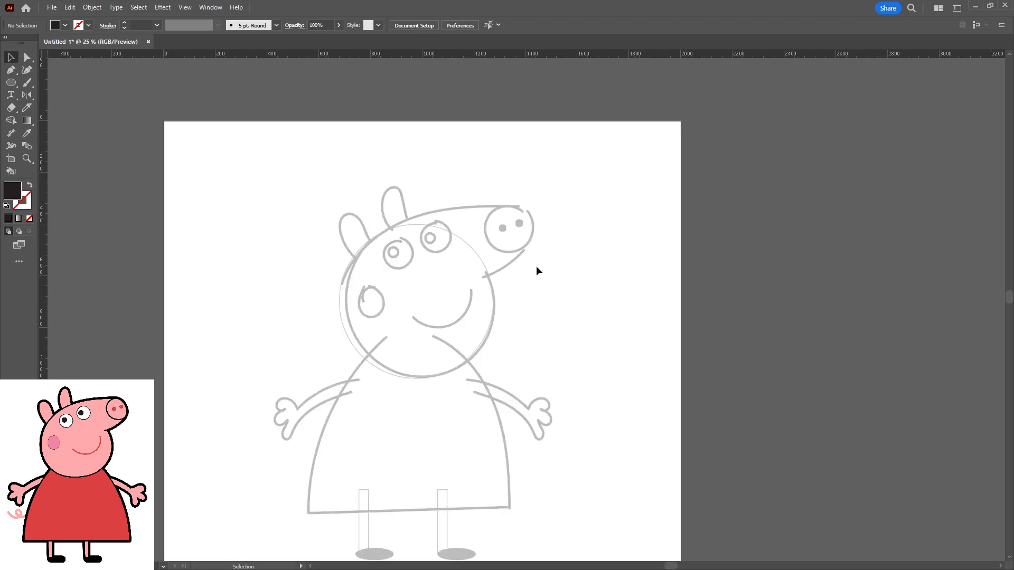
drag(405, 271, 472, 373)
key(ctrl+plus)
key(ctrl+plus)
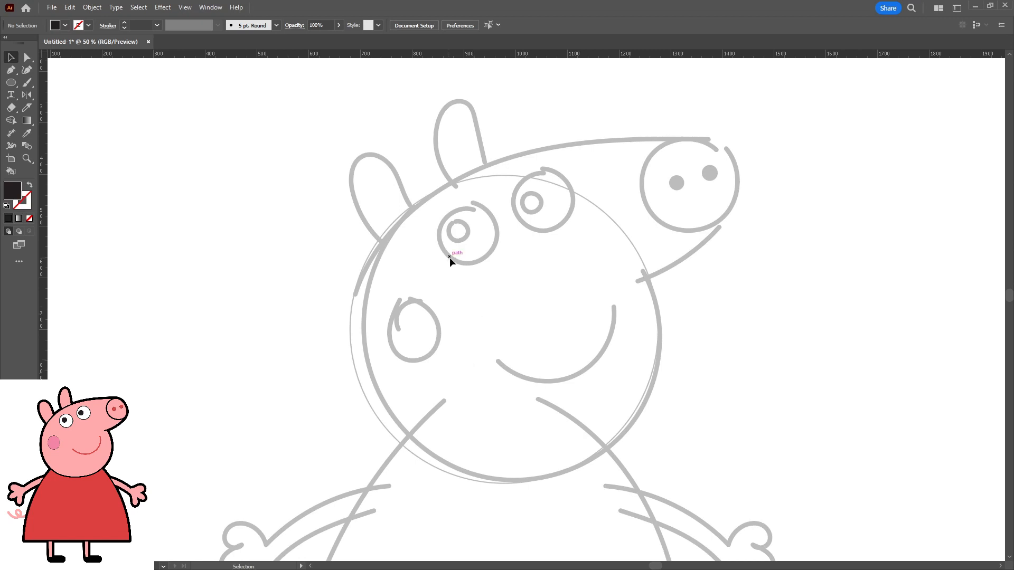
key(l)
mouse_move(435, 94)
mouse_down()
mouse_move(437, 187)
mouse_move(493, 193)
mouse_up()
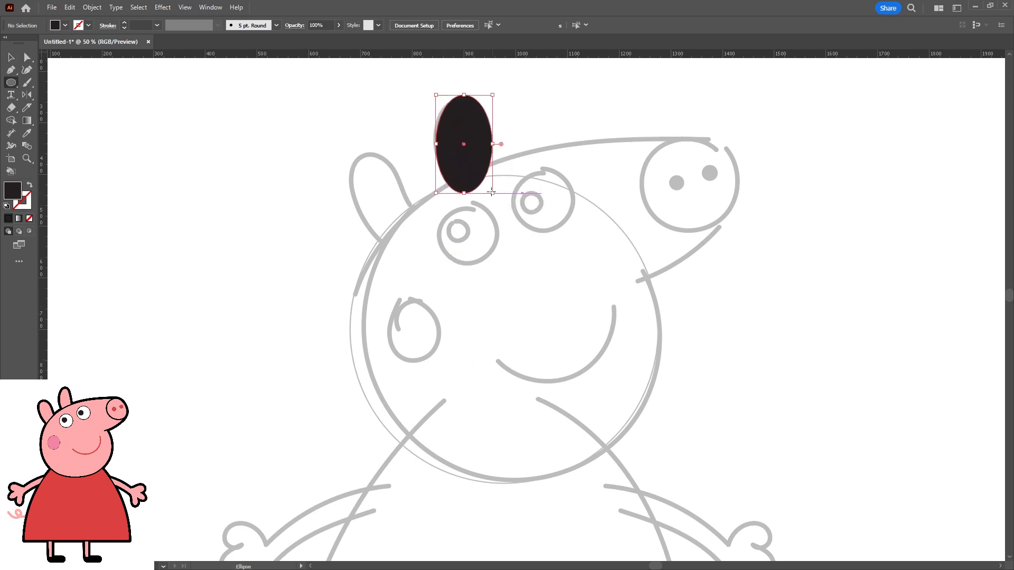
key(shift+x)
key(v)
drag(498, 92, 488, 88)
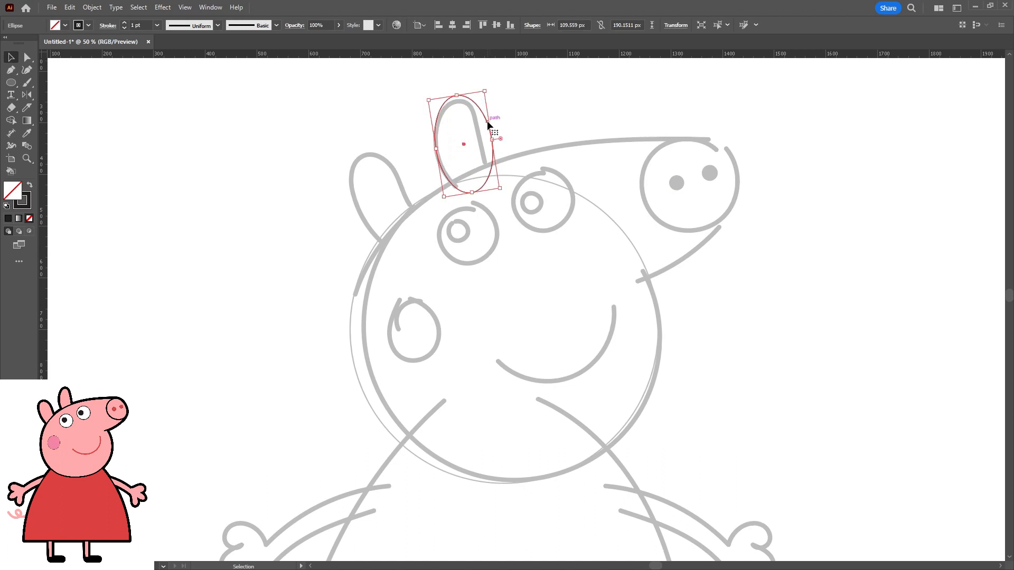
drag(486, 122, 478, 122)
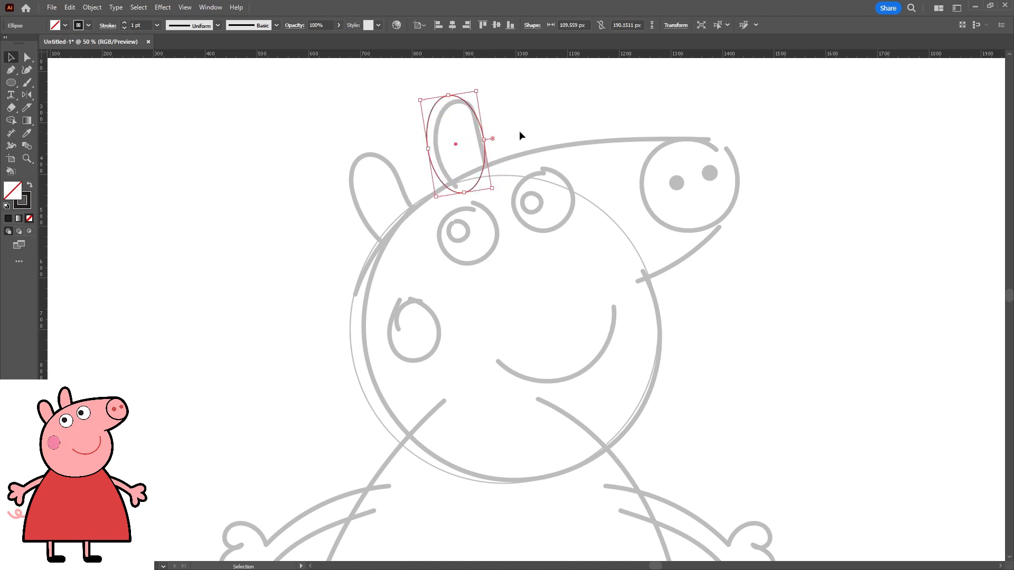
key(Delete)
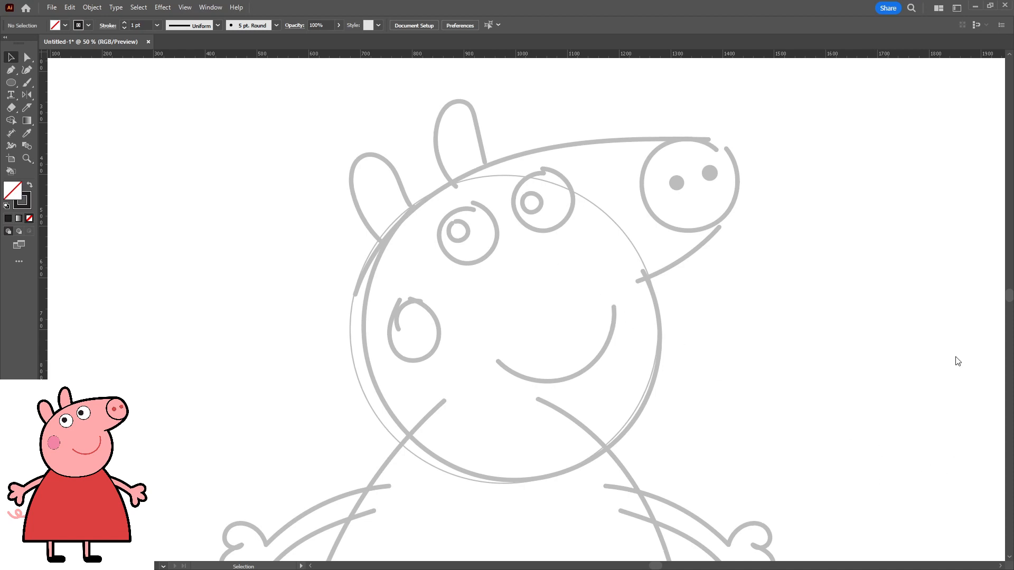
Trace both ears of the pig sketch with the Paintbrush using a 10 pt round black brush.
click(890, 418)
key(b)
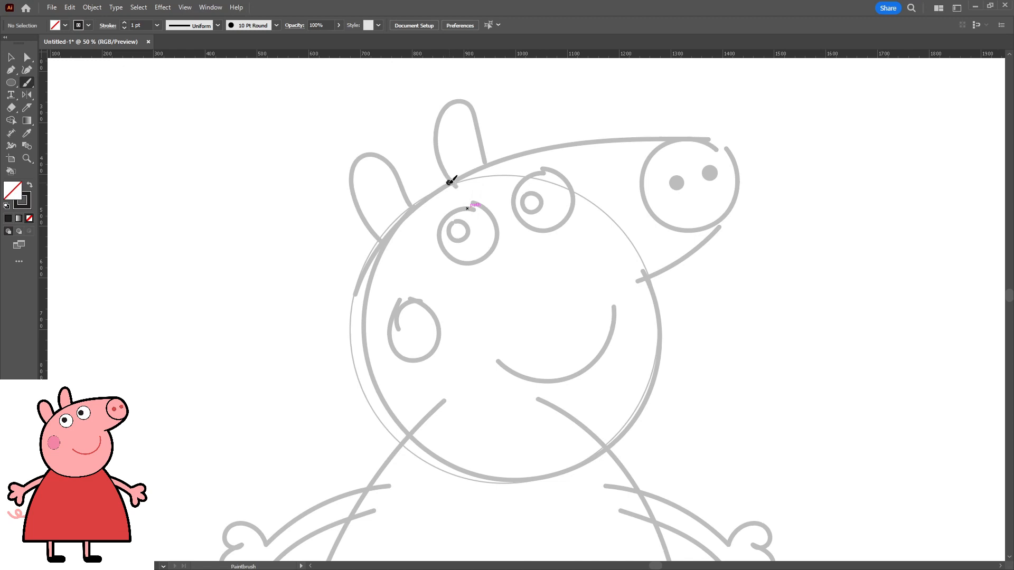
mouse_move(448, 183)
mouse_down()
mouse_move(439, 138)
mouse_move(455, 97)
mouse_up()
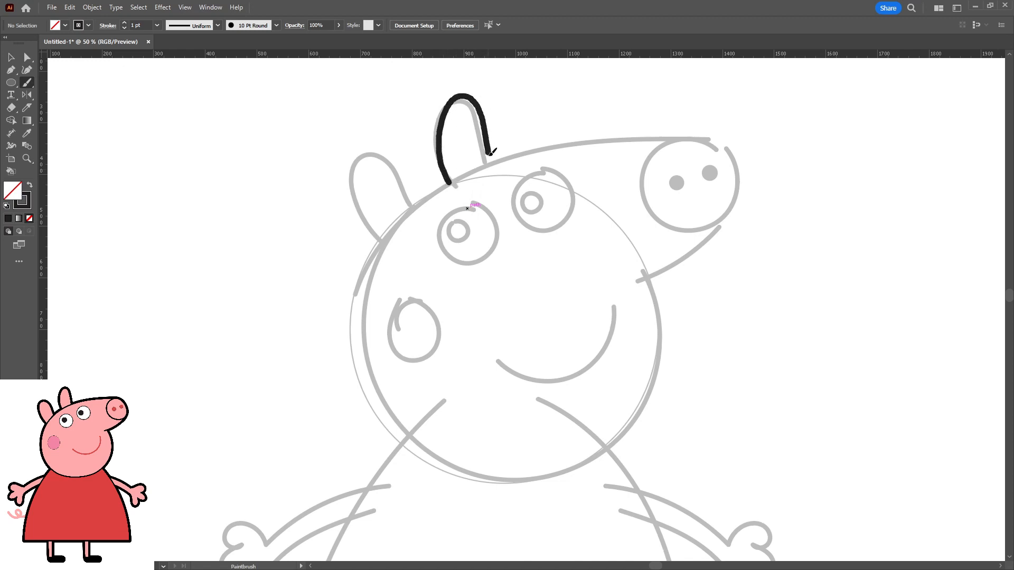
drag(491, 154, 492, 164)
drag(371, 226, 352, 183)
key(ctrl+z)
mouse_move(384, 246)
mouse_down()
mouse_move(350, 181)
mouse_move(362, 153)
mouse_move(381, 152)
mouse_move(401, 174)
mouse_move(417, 222)
mouse_up()
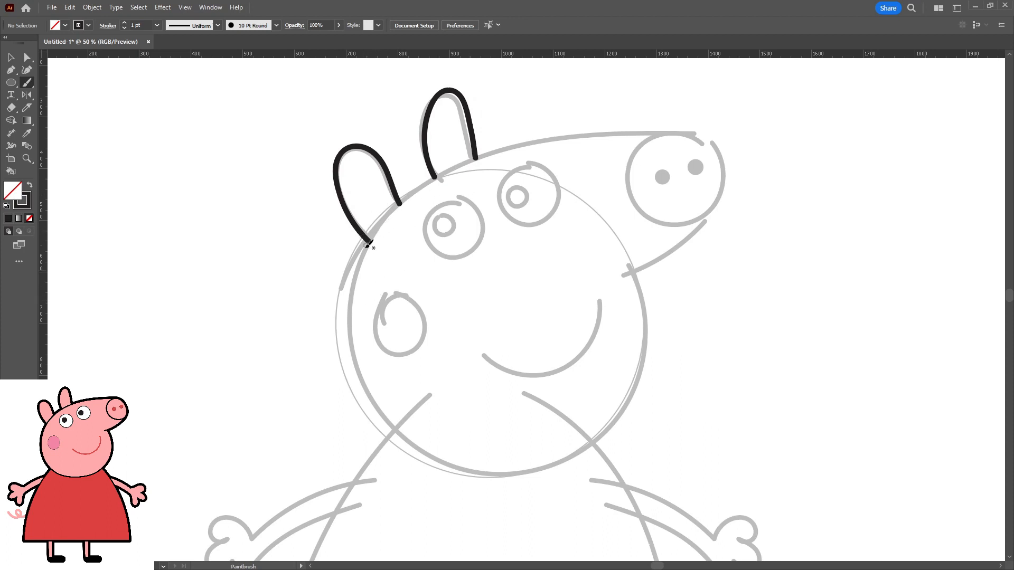
Paint the head outline over the sketch, from the forehead line around the chin, and add the lower edge of the snout.
mouse_move(368, 250)
mouse_down()
mouse_move(414, 193)
mouse_move(468, 161)
mouse_move(673, 133)
mouse_up()
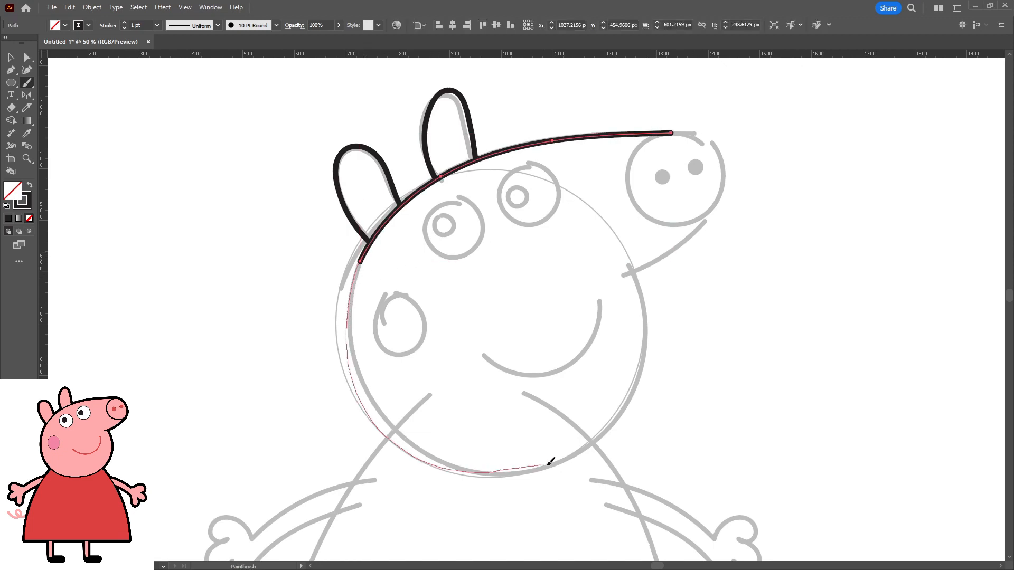
drag(649, 317, 629, 271)
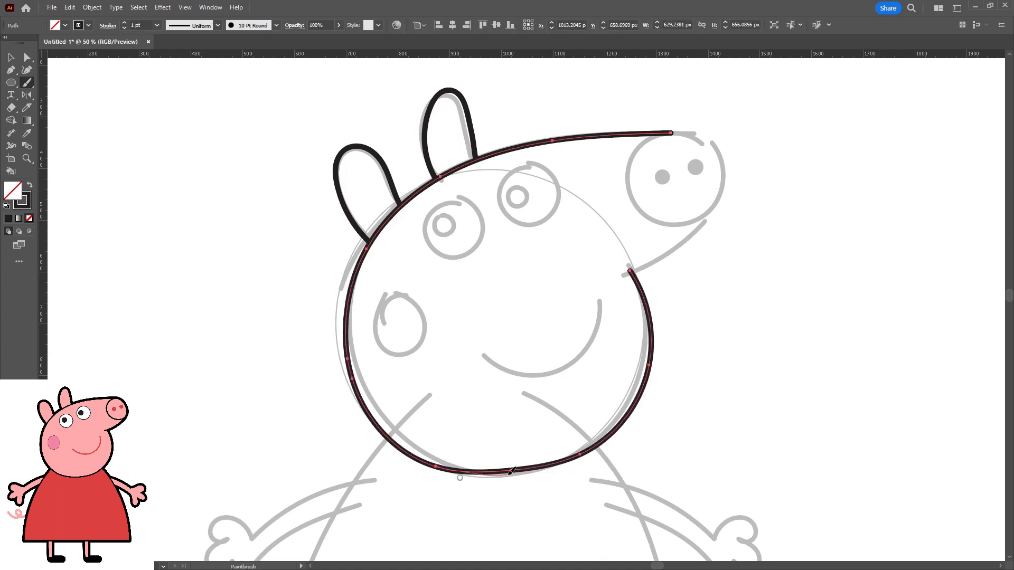
mouse_move(574, 459)
mouse_down()
mouse_move(608, 443)
mouse_move(642, 317)
mouse_up()
mouse_move(641, 277)
mouse_down()
mouse_move(609, 290)
mouse_move(657, 271)
mouse_move(614, 287)
mouse_move(688, 231)
mouse_up()
key(ctrl+z)
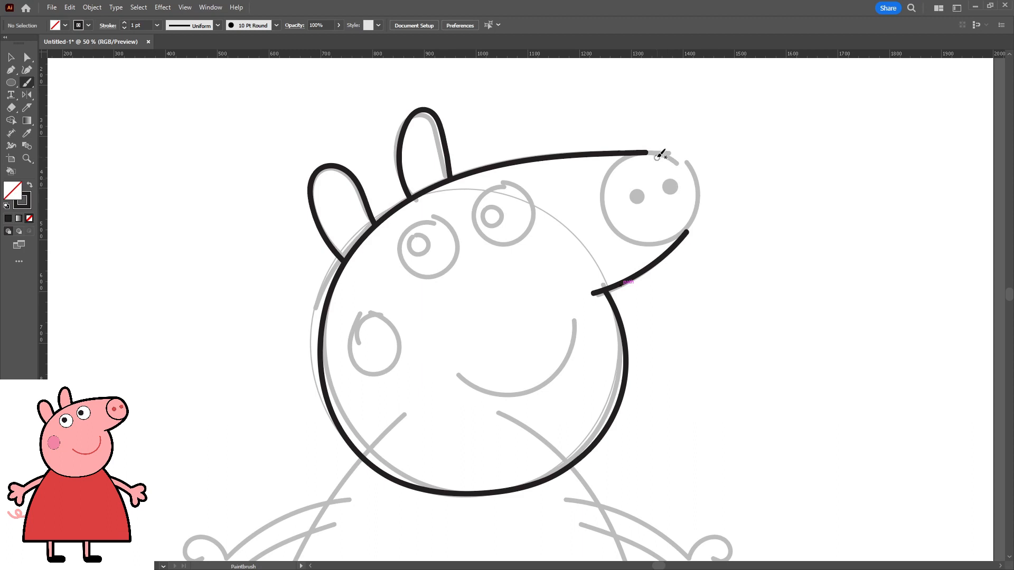
Paint the closed round outline of the nose at the end of the snout, between the forehead line and the lower snout edge.
mouse_move(644, 154)
mouse_down()
mouse_move(619, 162)
mouse_move(606, 207)
mouse_move(641, 240)
mouse_up()
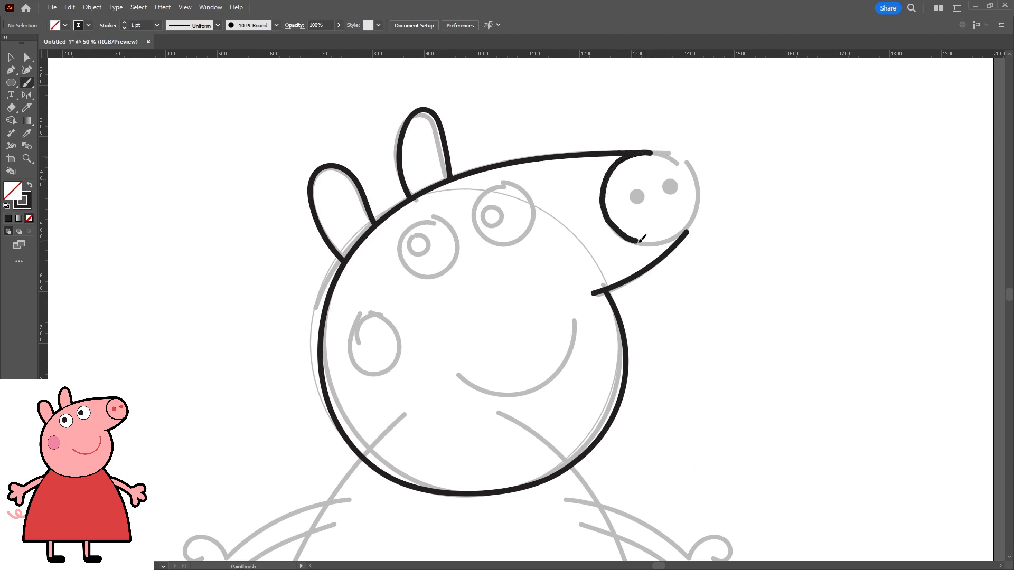
mouse_move(694, 213)
mouse_down()
mouse_move(687, 186)
mouse_move(651, 153)
mouse_up()
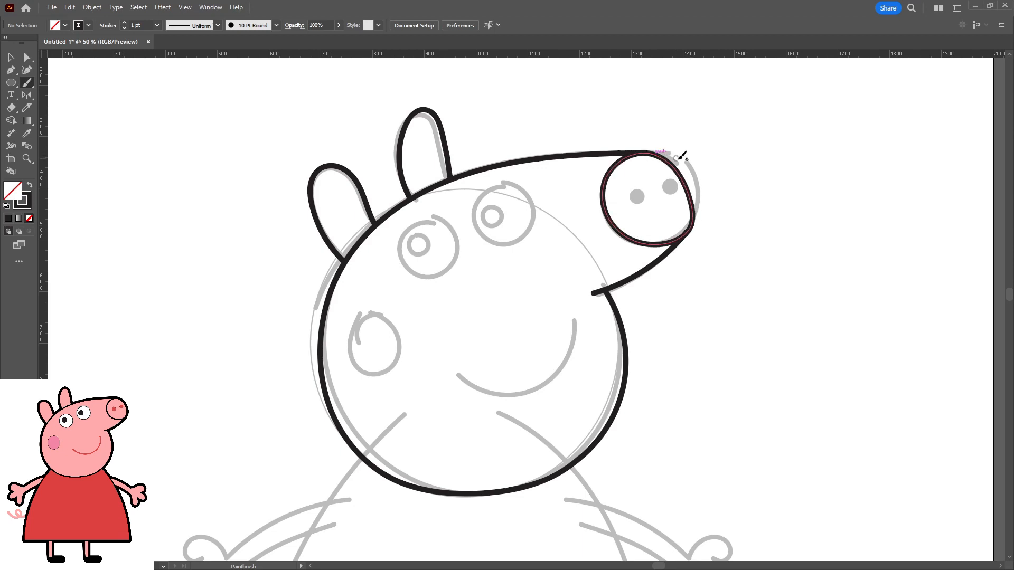
ctrl+click(690, 219)
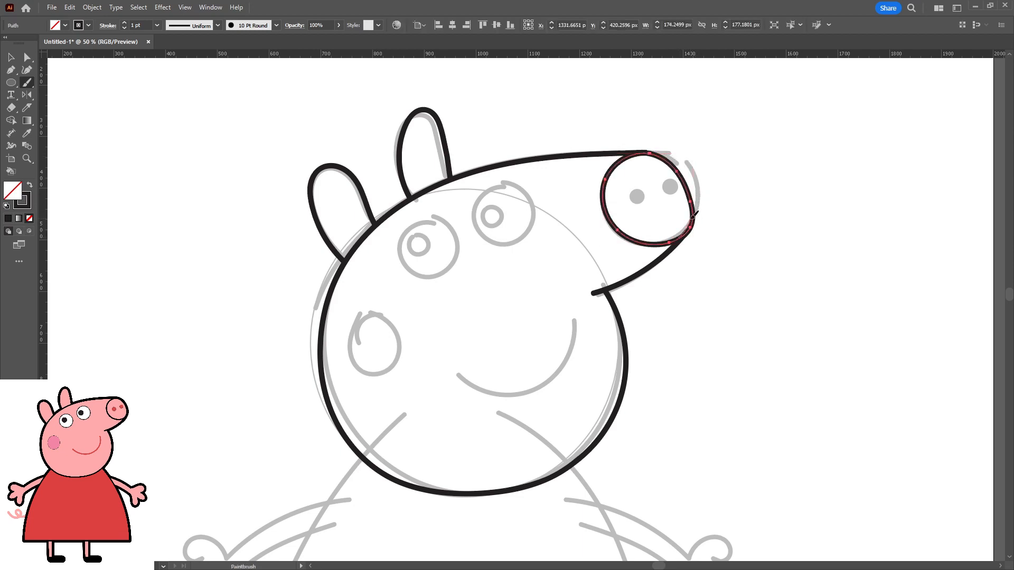
ctrl+click(715, 203)
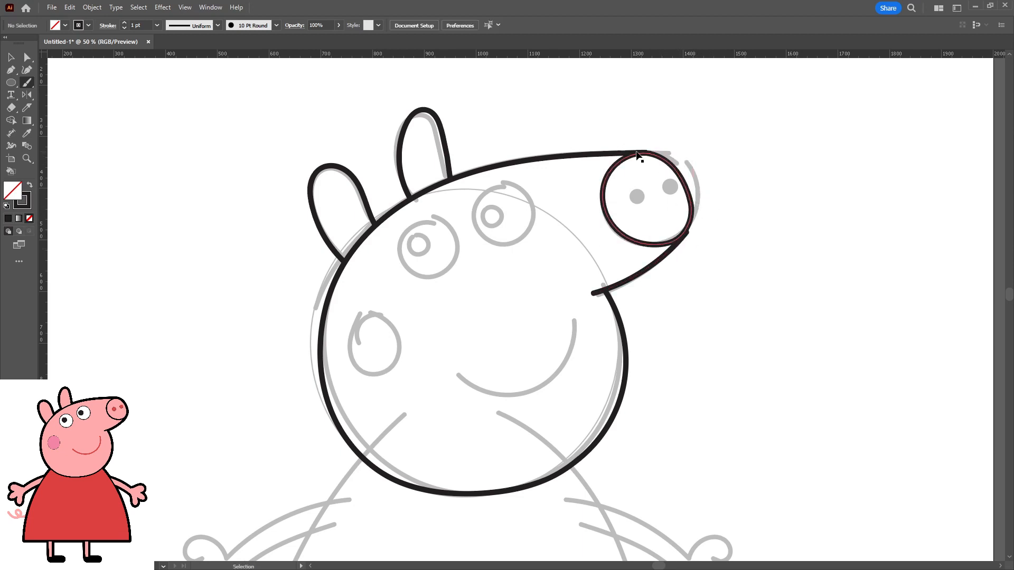
ctrl+click(636, 153)
Touch up the brush outline where the forehead line meets the top of the round nose.
key(ctrl+plus)
key(ctrl+plus)
mouse_move(769, 113)
mouse_down()
mouse_move(571, 279)
mouse_move(542, 330)
mouse_up()
drag(616, 185, 633, 190)
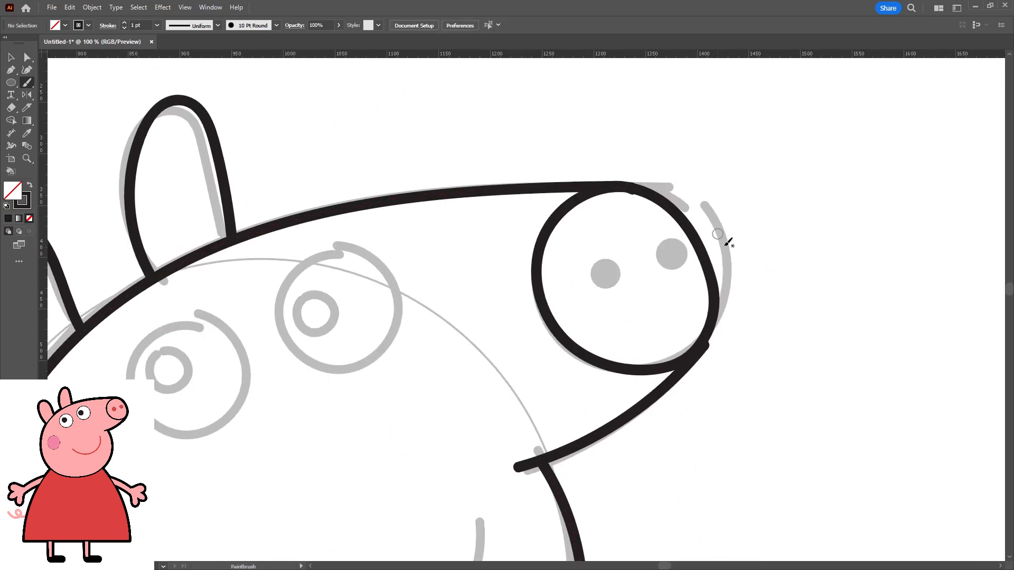
drag(728, 321, 719, 268)
key(ctrl+z)
drag(609, 128, 633, 137)
key(ctrl+z)
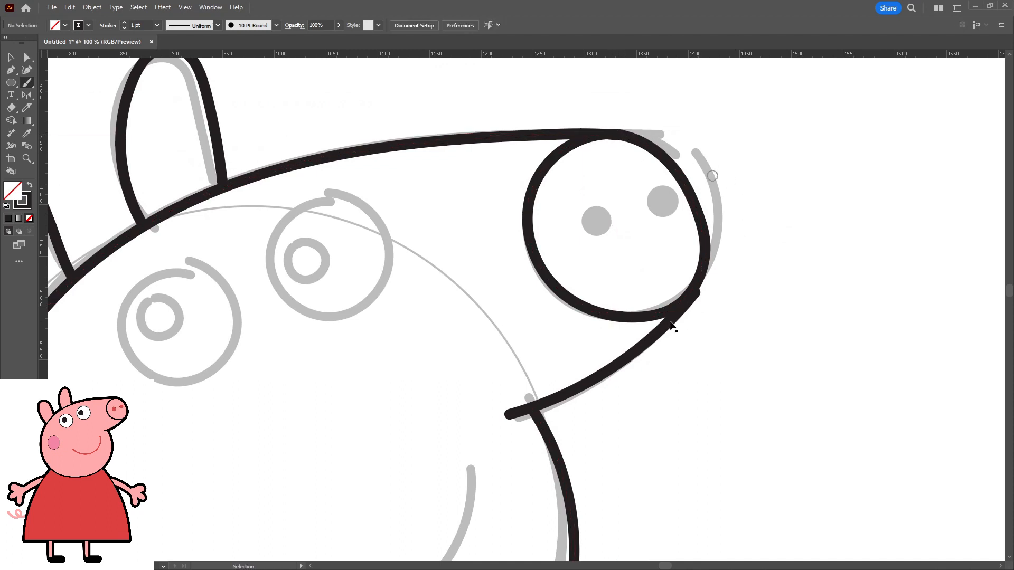
Redraw the end of the lower snout line so it runs cleanly into the round nose.
ctrl+click(671, 325)
ctrl+click(664, 333)
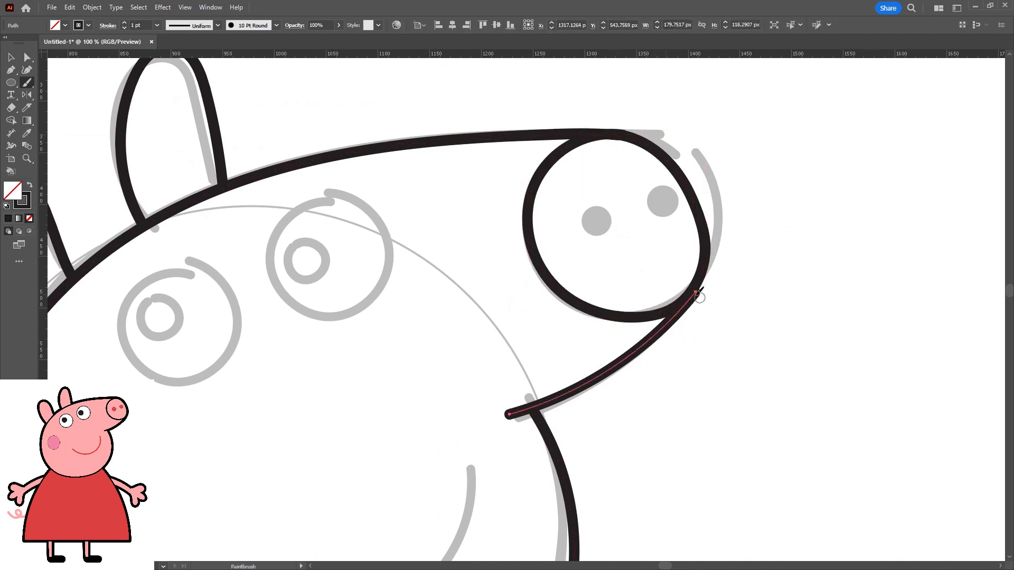
drag(701, 284, 707, 275)
key(ctrl+z)
drag(677, 312, 696, 289)
key(ctrl+minus)
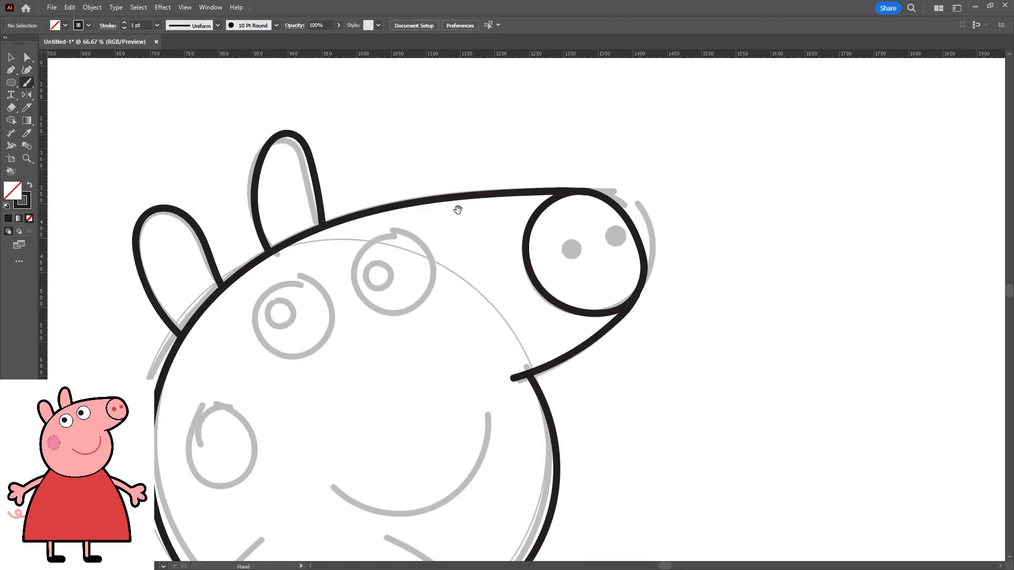
Draw two small circles over the sketched nostrils inside the nose with the Ellipse tool.
drag(459, 208, 511, 153)
key(l)
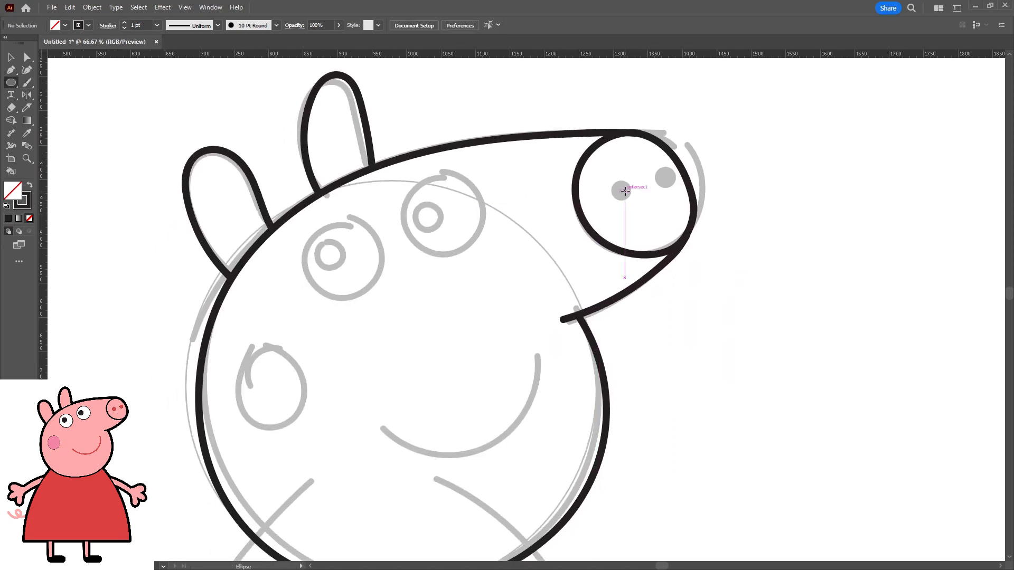
key(Tab)
drag(578, 163, 601, 186)
mouse_move(621, 150)
mouse_down()
mouse_move(643, 170)
mouse_move(746, 139)
mouse_move(725, 132)
mouse_move(681, 203)
mouse_up()
key(h)
key(l)
Swap fill and stroke on both nostril circles to leave thin black outlines, and shift the pair slightly off the sketched nostrils.
shift+click(677, 166)
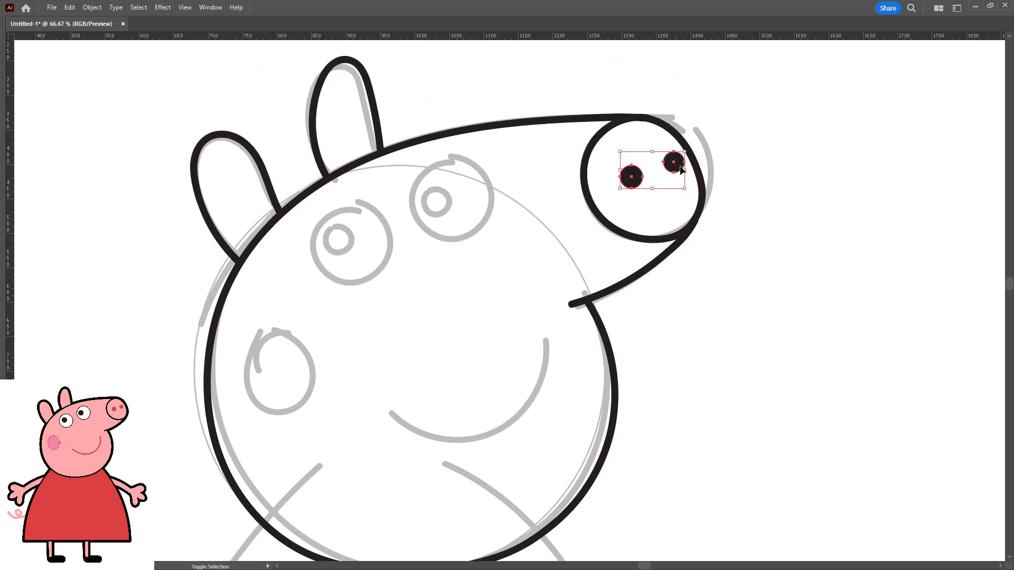
key(shift+x)
ctrl+click(737, 195)
key(space)
drag(727, 203, 725, 206)
mouse_move(678, 189)
mouse_down()
mouse_move(649, 169)
mouse_move(662, 182)
mouse_up()
key(Tab)
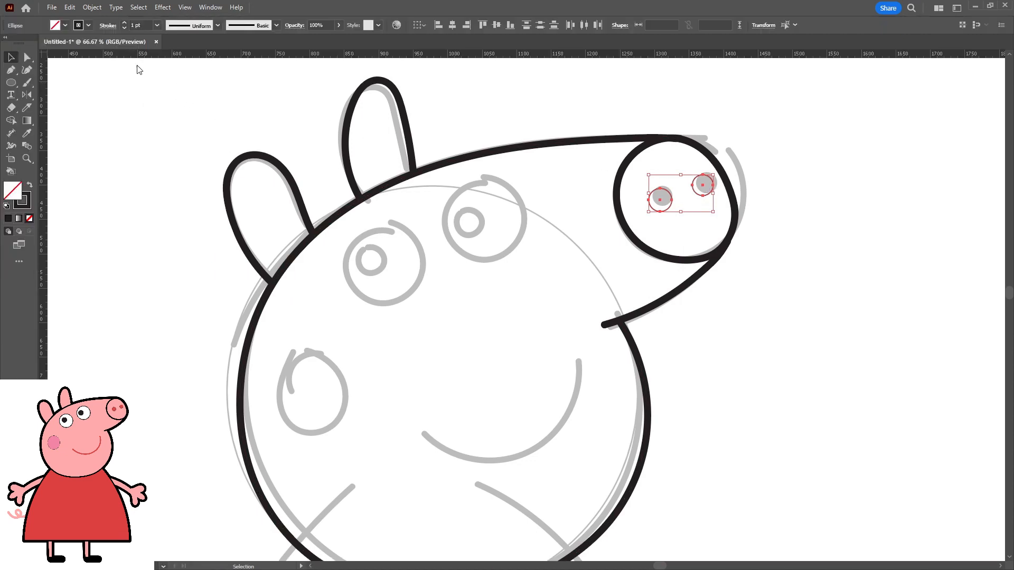
drag(593, 286, 601, 261)
click(760, 278)
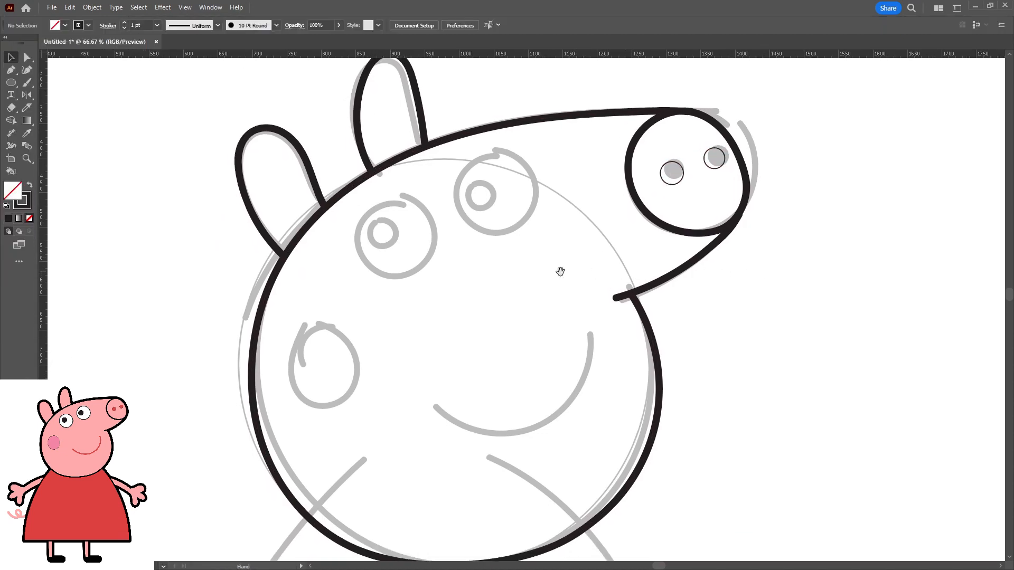
Draw an ellipse over the sketched cheek and trace the smile with the 10 pt round brush.
drag(522, 281, 506, 265)
drag(468, 302, 474, 303)
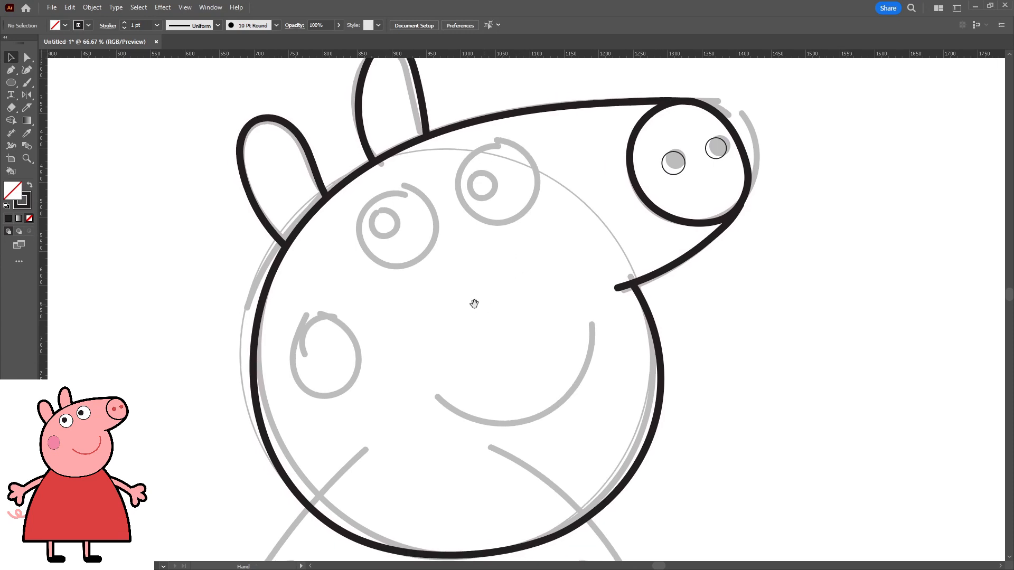
key(l)
mouse_move(291, 317)
mouse_down()
mouse_move(361, 395)
mouse_move(515, 423)
mouse_move(553, 413)
mouse_move(584, 386)
mouse_move(593, 319)
mouse_up()
key(b)
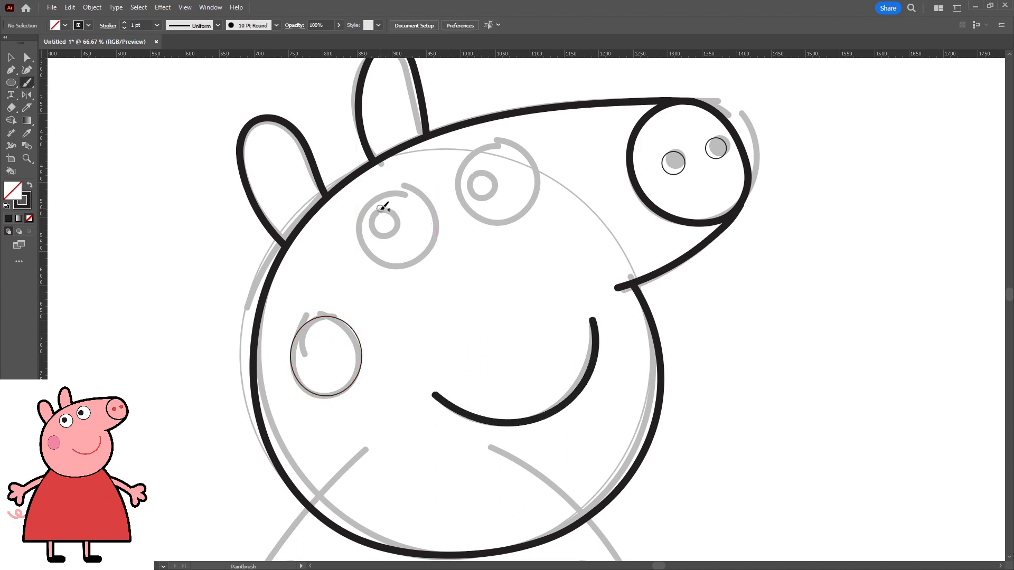
Draw a circle about 113 px wide over the left eye with a 5 pt stroke, and duplicate it onto the right eye.
key(l)
drag(358, 191, 436, 269)
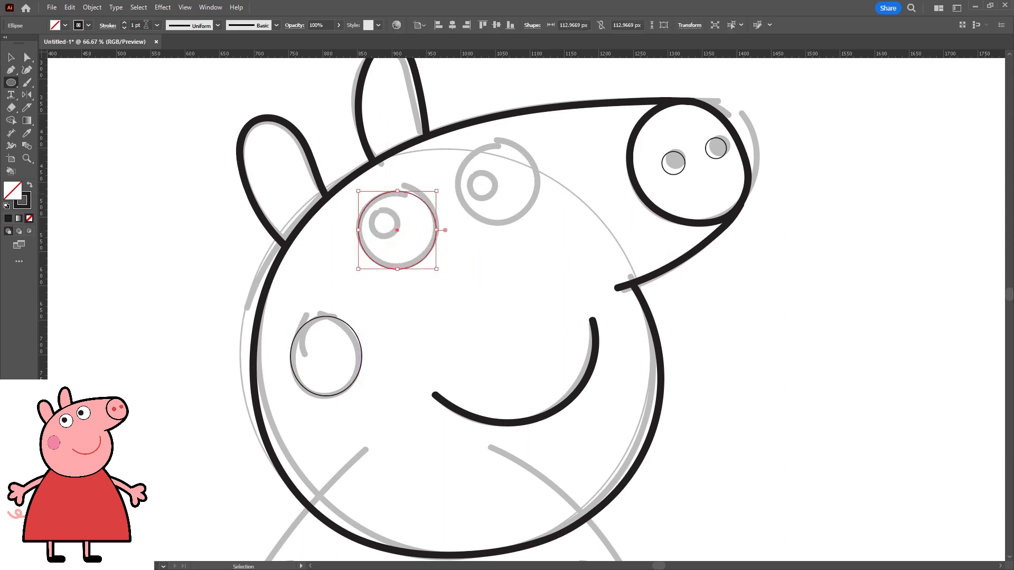
click(125, 23)
click(124, 22)
click(125, 23)
click(125, 23)
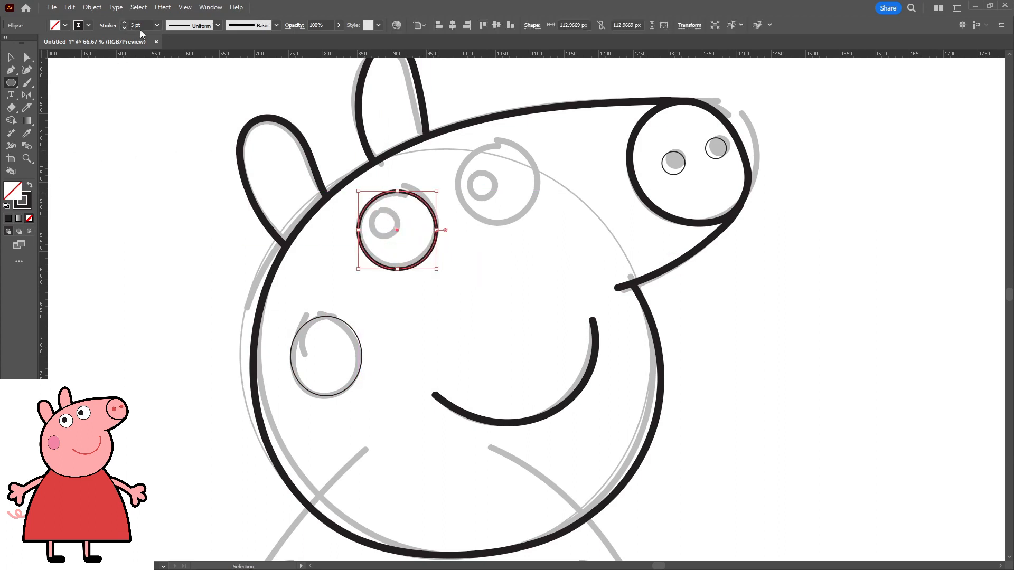
key(v)
mouse_move(445, 218)
mouse_down()
mouse_move(529, 161)
mouse_move(535, 183)
mouse_up()
Draw a small pupil circle in each eye and give both a black fill with no stroke.
key(l)
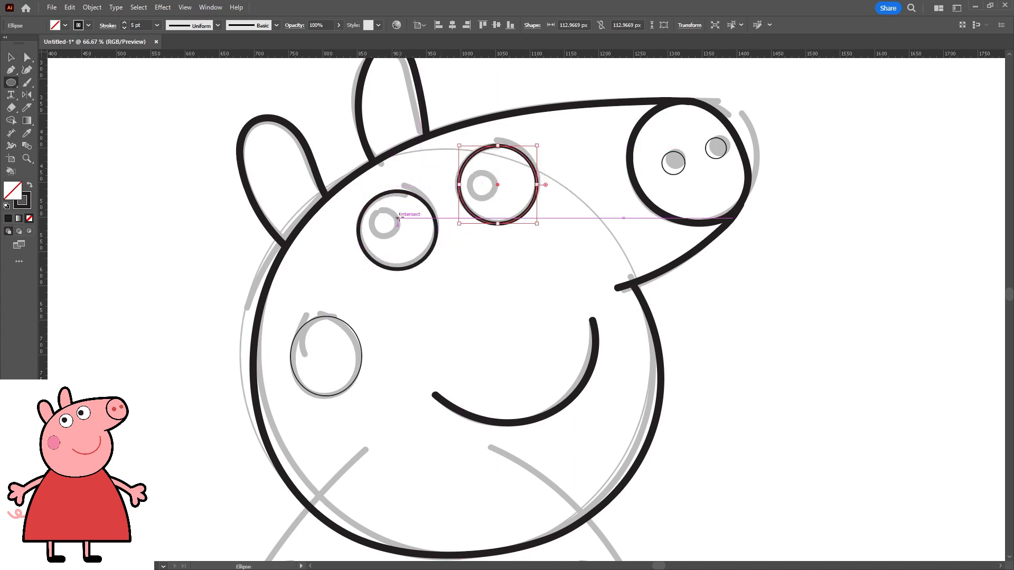
mouse_move(371, 210)
mouse_down()
mouse_move(402, 241)
mouse_move(499, 192)
mouse_up()
key(shift+x)
key(v)
click(517, 300)
Trace the left side of the dress with the Paintbrush, from the head outline down to the hem corner.
drag(453, 353, 485, 253)
key(ctrl+minus)
key(ctrl+minus)
drag(452, 313, 413, 213)
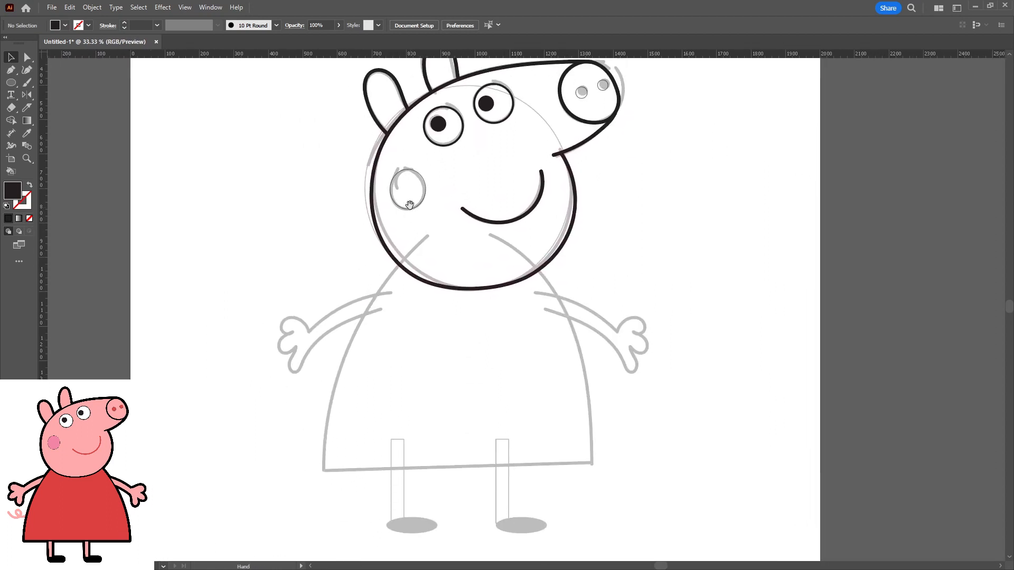
key(ctrl+plus)
key(ctrl+plus)
drag(341, 317, 448, 230)
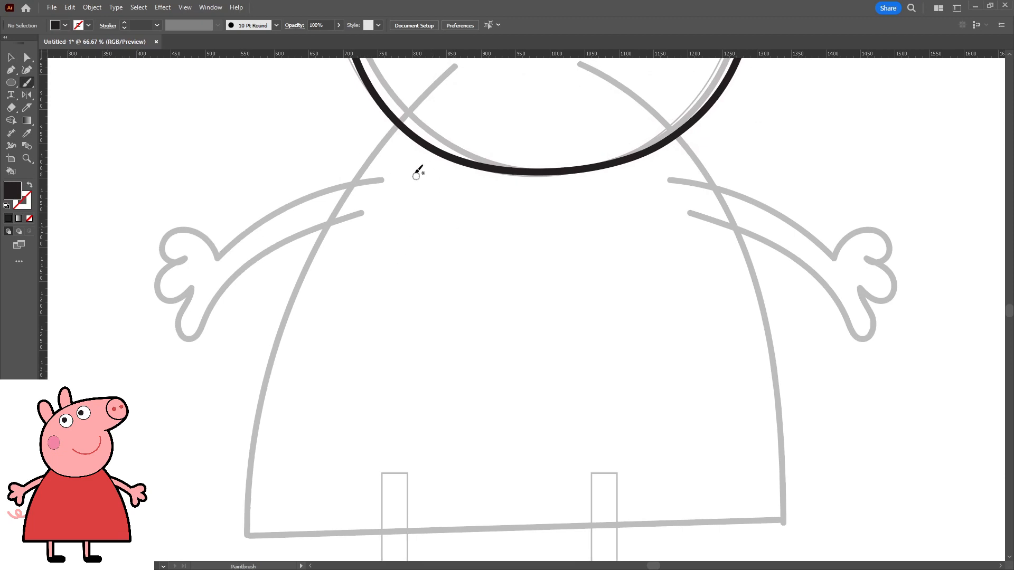
key(Tab)
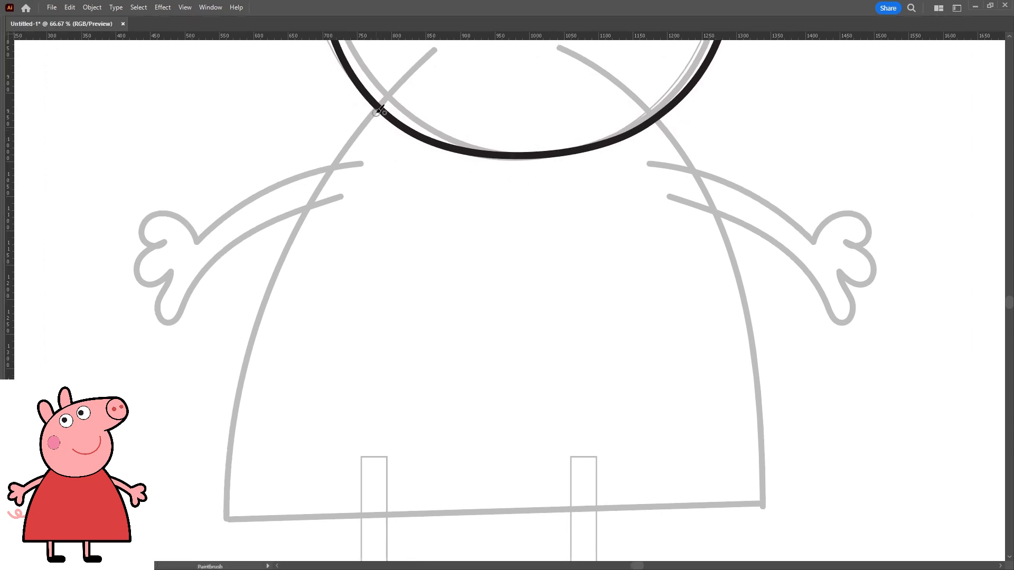
drag(368, 119, 333, 169)
mouse_move(381, 106)
mouse_down()
mouse_move(312, 200)
mouse_move(266, 298)
mouse_move(222, 520)
mouse_up()
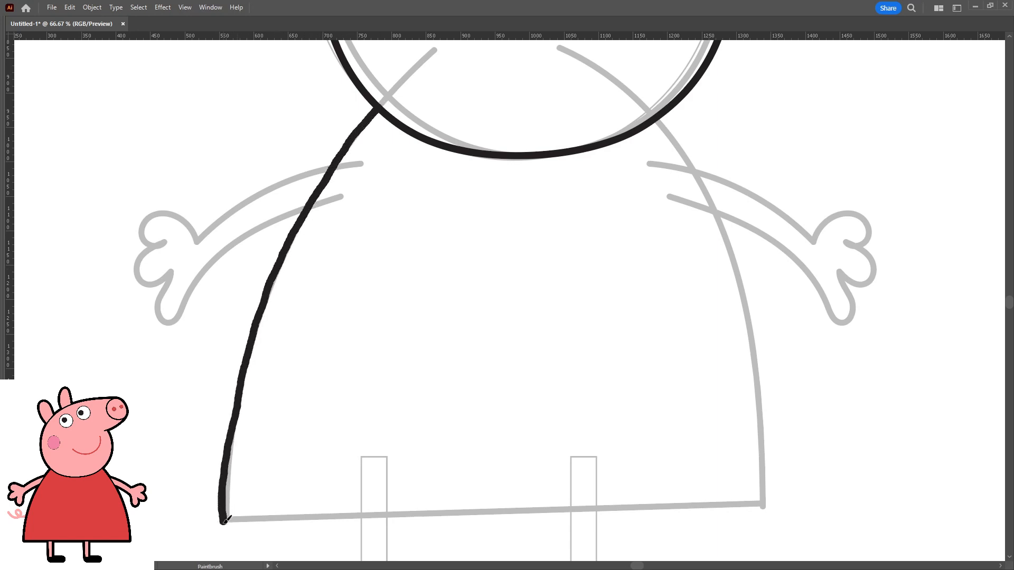
Continue the dress's left outline with the Pen tool, adding a straight horizontal hem from the lower-left corner to about the dress's middle.
scroll(393, 444, down, 1)
key(p)
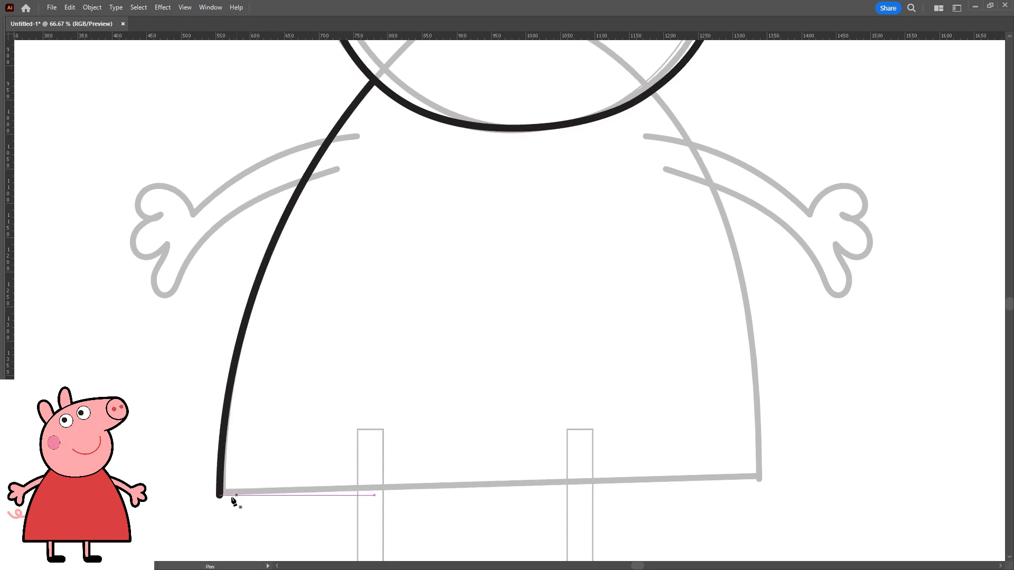
click(220, 495)
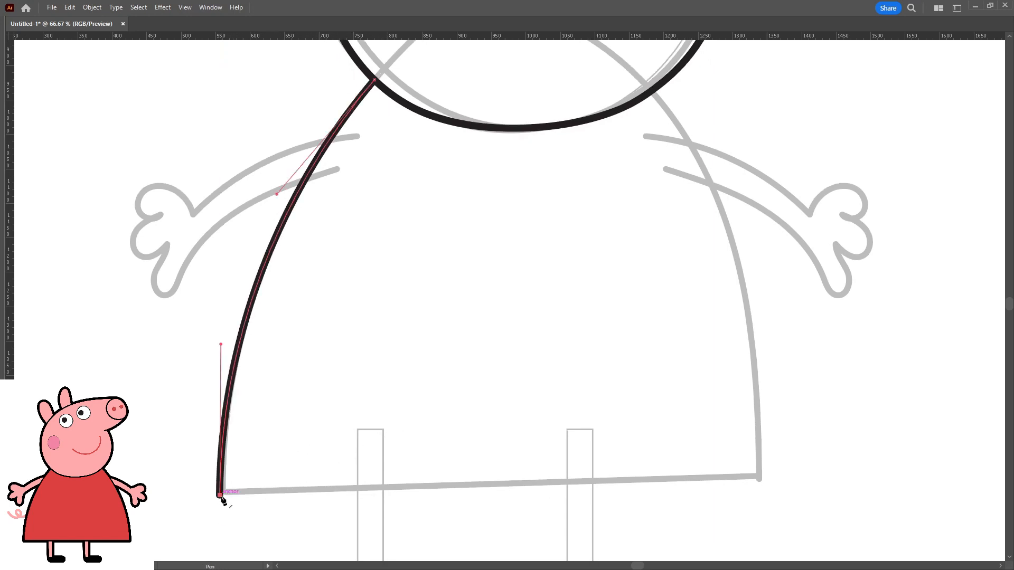
click(759, 494)
drag(695, 132, 677, 190)
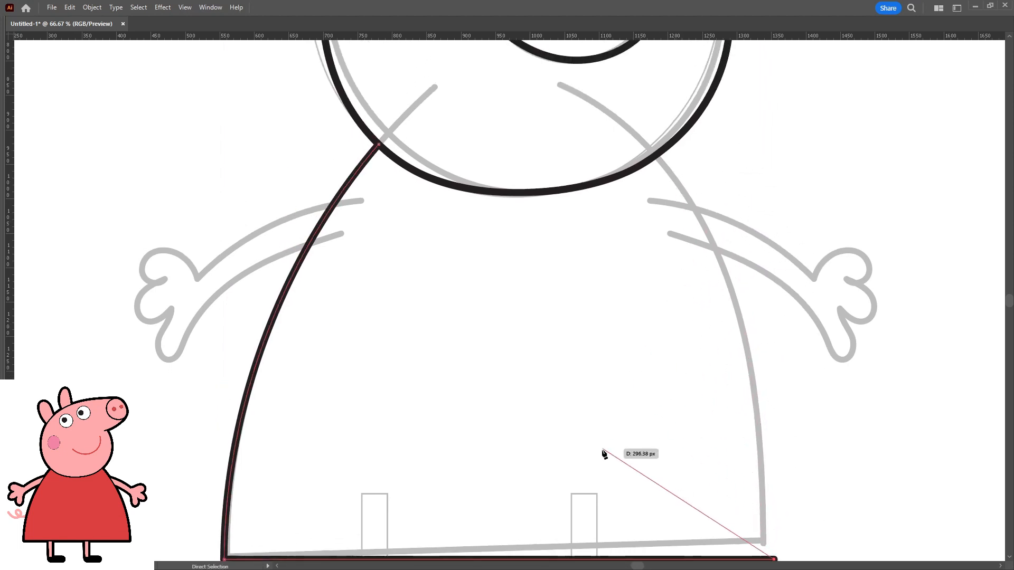
drag(601, 398, 600, 342)
key(ctrl+z)
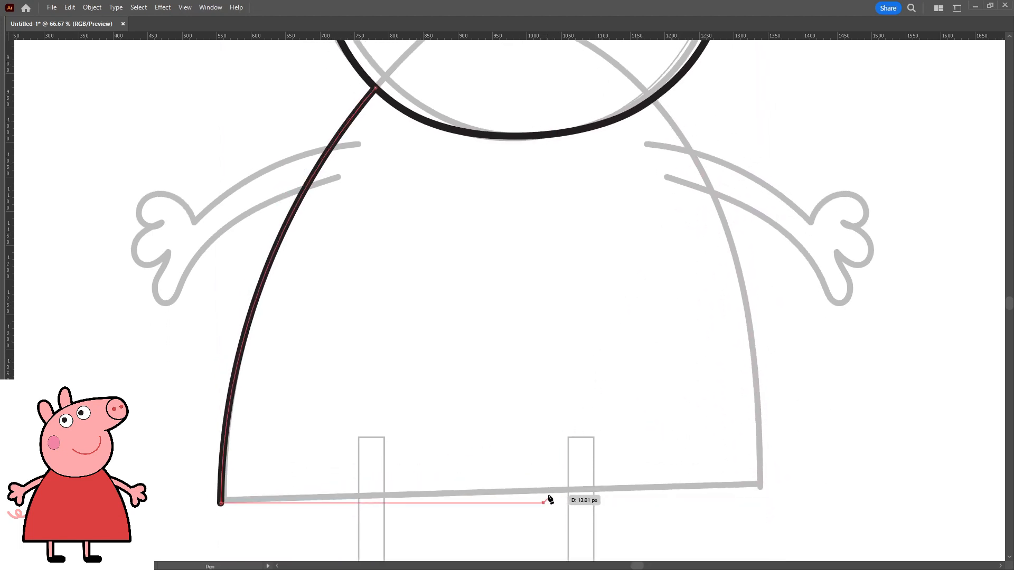
click(544, 501)
Duplicate the half-dress outline horizontally and reflect the copy so both halves meet along the hem and complete the dress.
key(v)
drag(328, 368, 185, 339)
drag(252, 341, 535, 352)
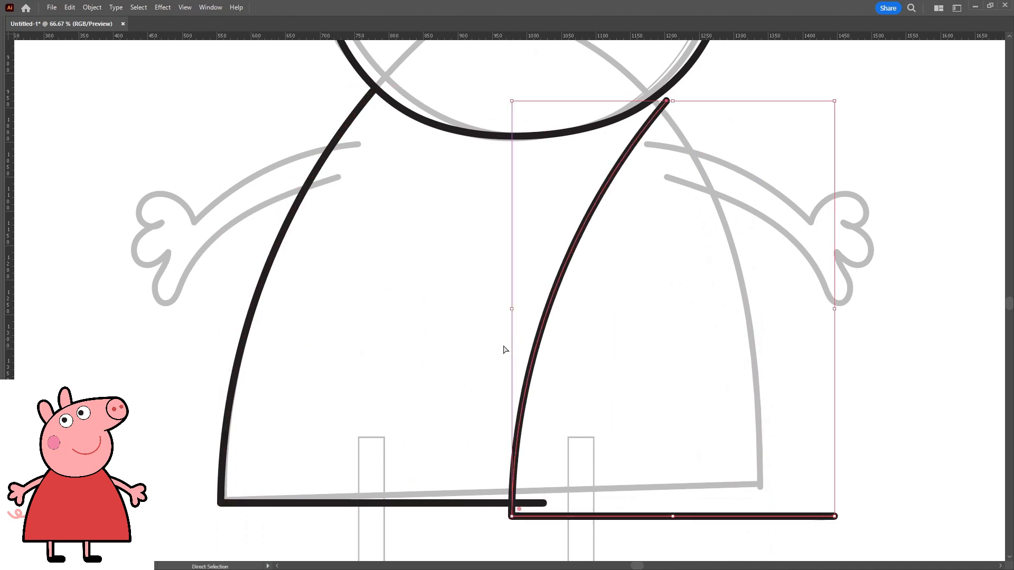
key(ctrl+z)
drag(266, 317, 541, 321)
key(o)
key(Return)
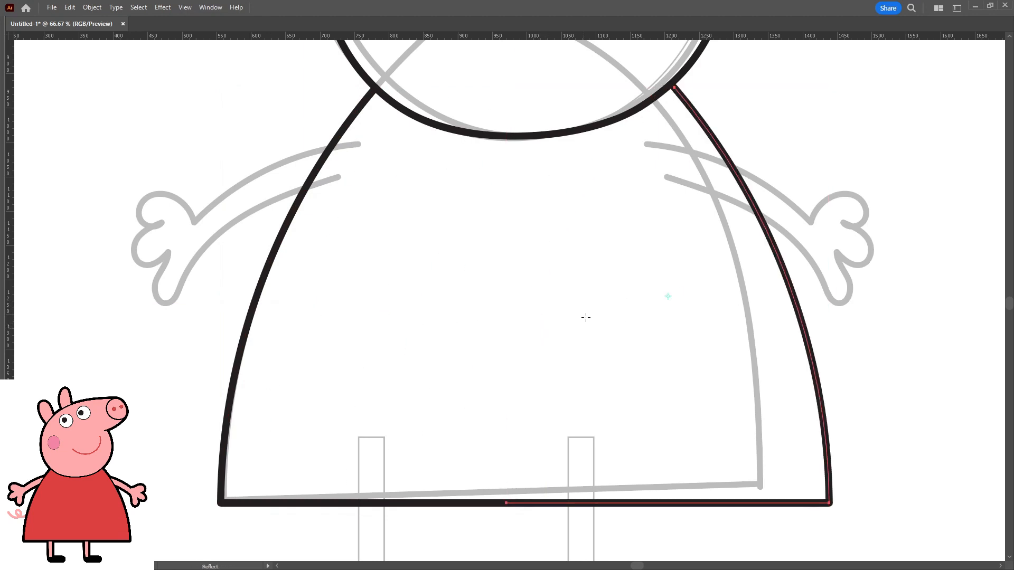
key(v)
scroll(745, 232, up, 1)
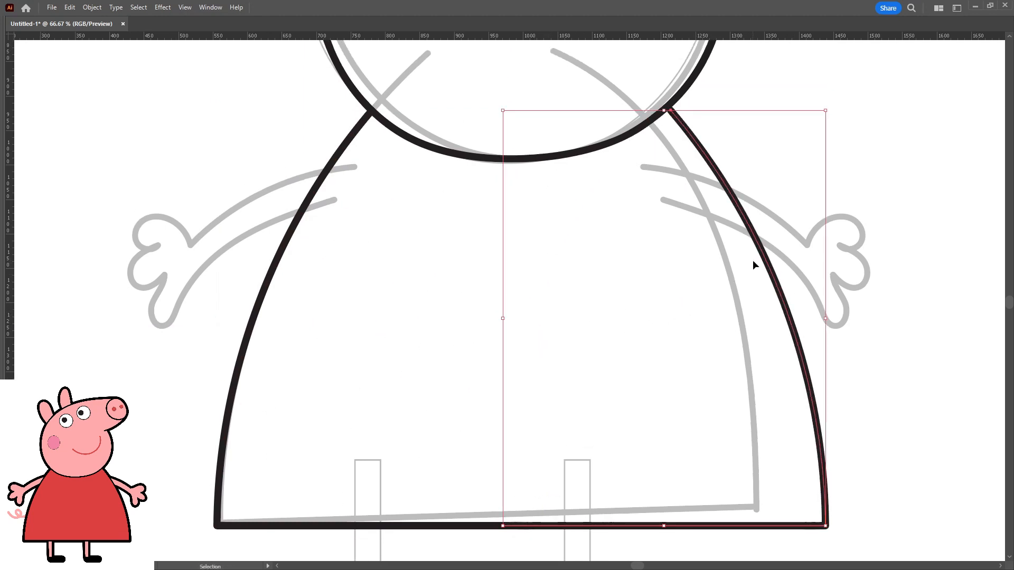
drag(756, 261, 740, 258)
key(ctrl+z)
click(771, 227)
Outline the right arm and its three-fingered hand with the Paintbrush, starting and ending on the dress's right edge.
key(ctrl+minus)
key(ctrl+minus)
key(ctrl+minus)
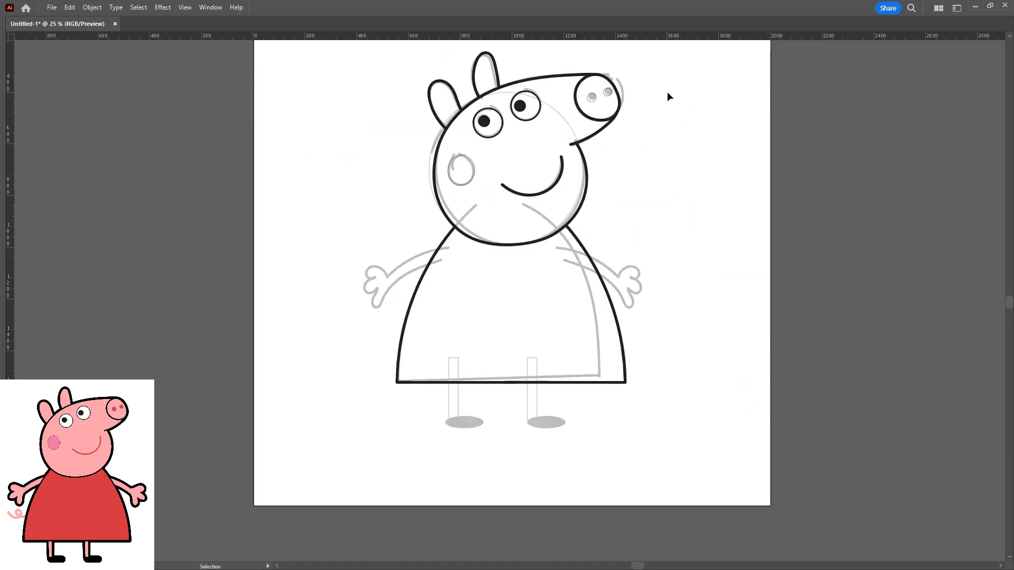
key(ctrl+plus)
key(ctrl+plus)
key(ctrl+plus)
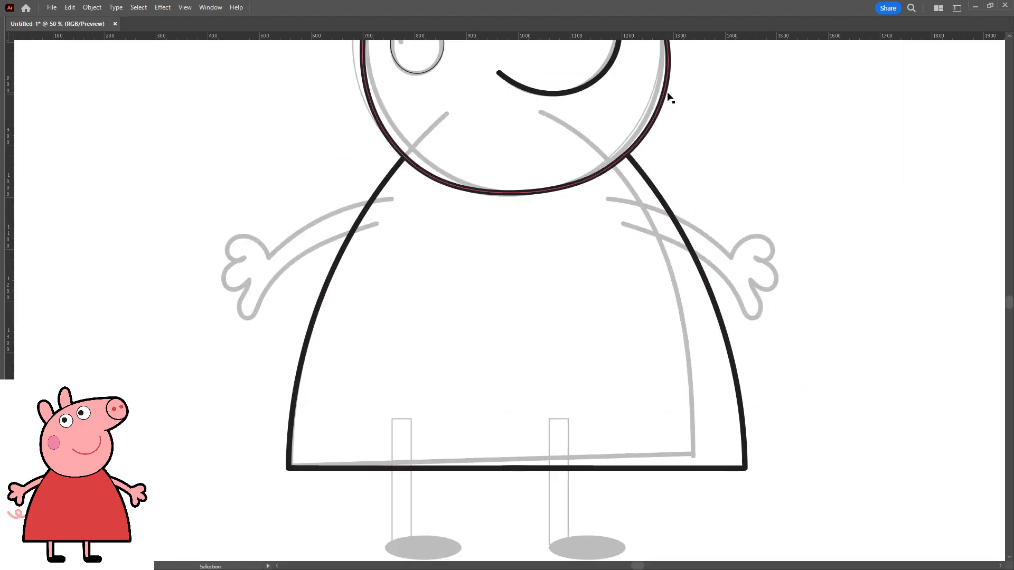
drag(512, 244, 477, 263)
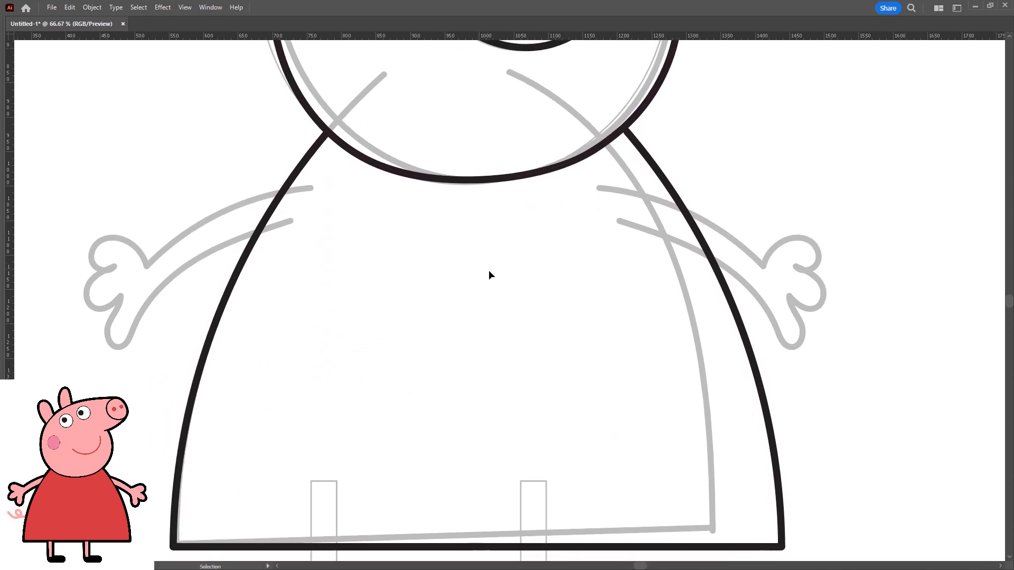
key(b)
drag(748, 246, 739, 245)
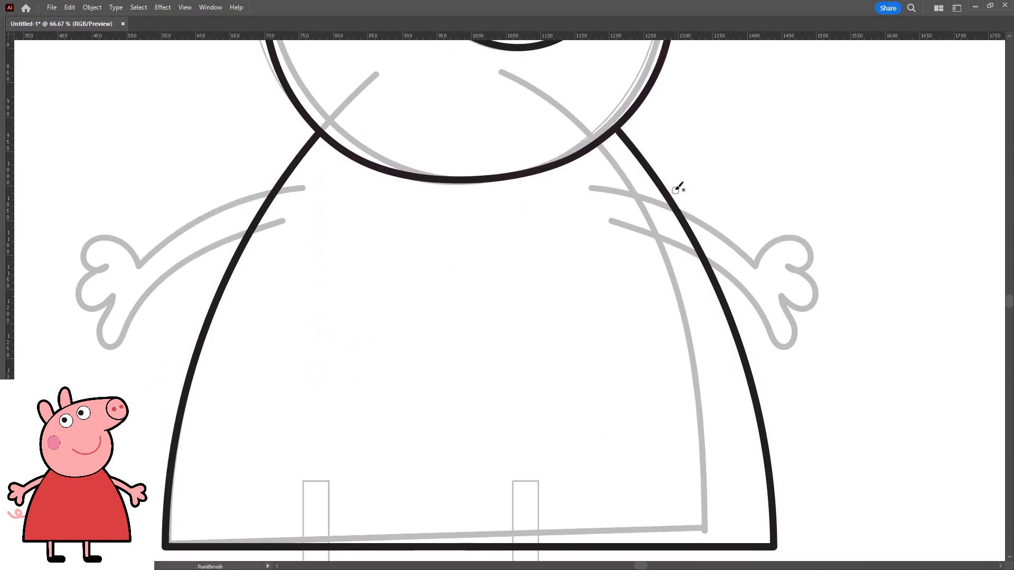
mouse_move(665, 184)
mouse_down()
mouse_move(787, 239)
mouse_move(833, 243)
mouse_move(805, 258)
mouse_move(819, 293)
mouse_move(792, 278)
mouse_move(774, 322)
mouse_move(753, 264)
mouse_move(687, 222)
mouse_up()
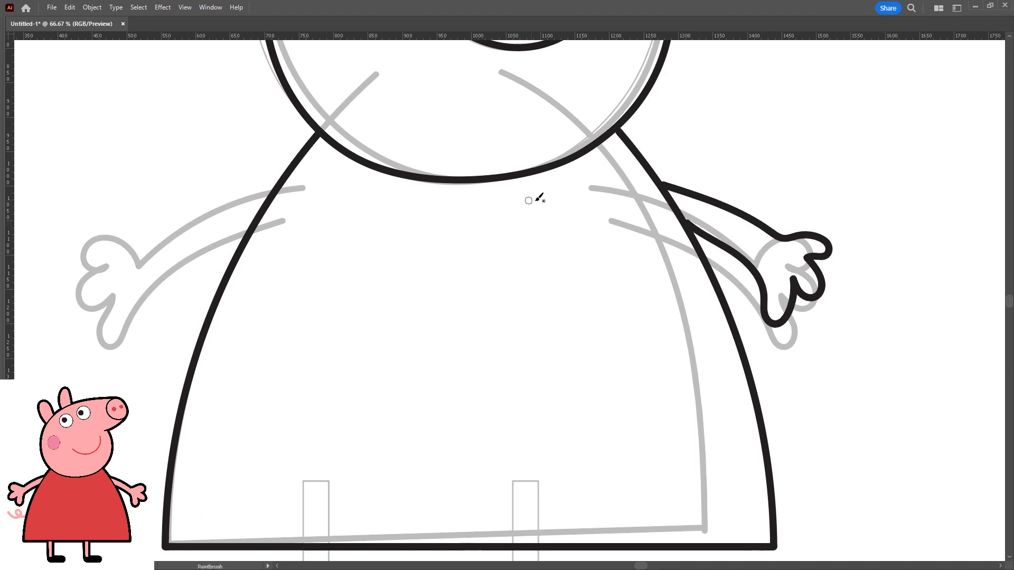
key(ctrl+z)
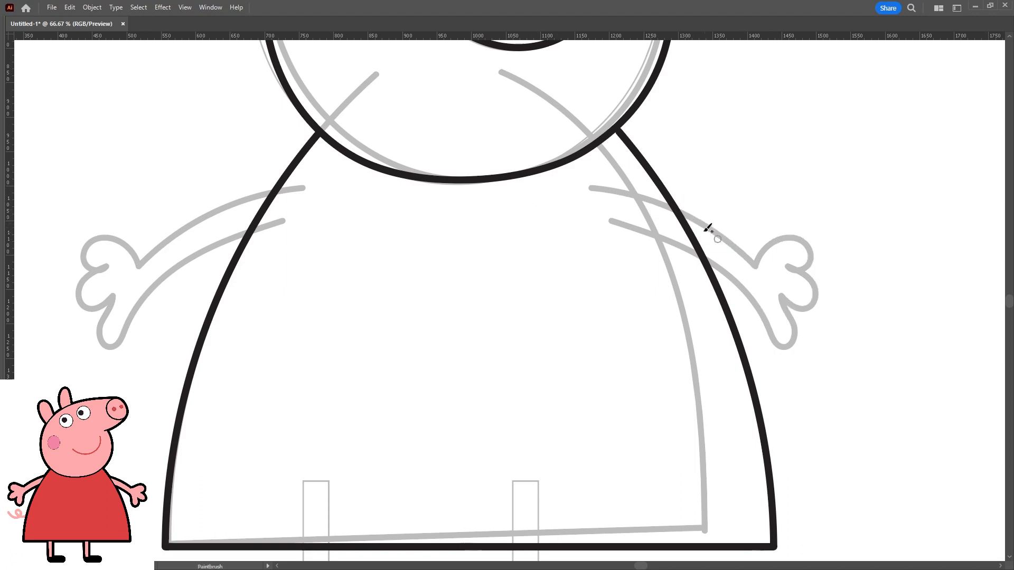
mouse_move(659, 180)
mouse_down()
mouse_move(706, 193)
mouse_move(782, 243)
mouse_up()
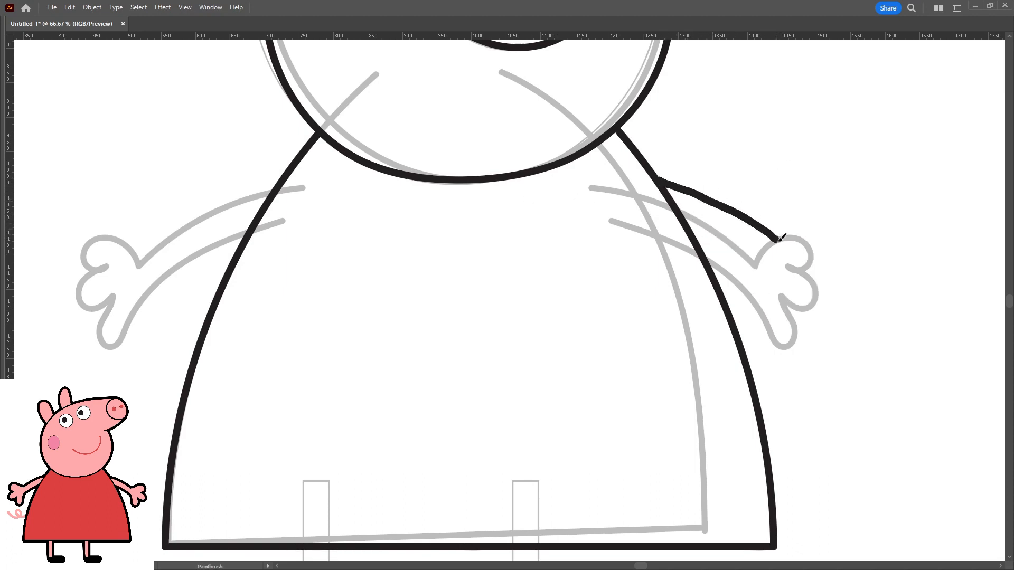
mouse_move(702, 230)
mouse_down()
mouse_move(773, 270)
mouse_move(794, 338)
mouse_move(822, 300)
mouse_move(844, 314)
mouse_move(849, 272)
mouse_move(865, 253)
mouse_move(824, 224)
mouse_move(780, 242)
mouse_up()
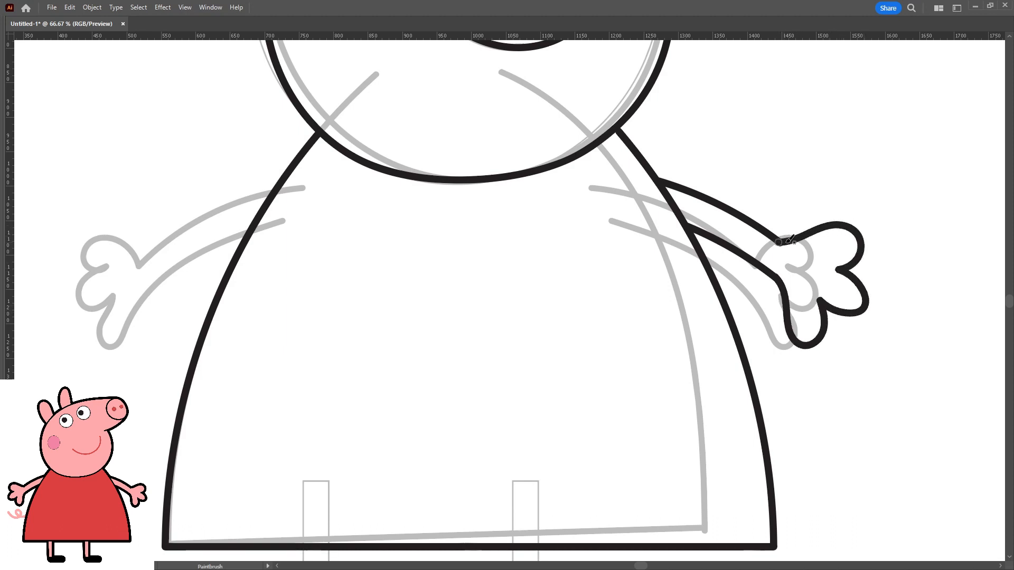
Duplicate the arm outline to the other side, reflect it horizontally, and position it against the dress's left edge.
key(v)
key(space)
drag(654, 196, 673, 199)
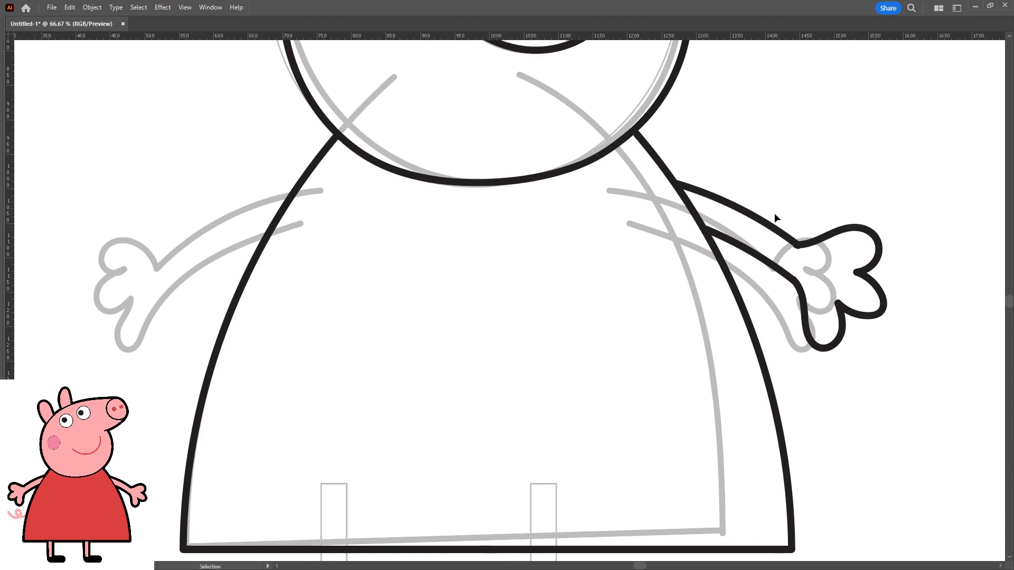
click(792, 245)
key(a)
key(v)
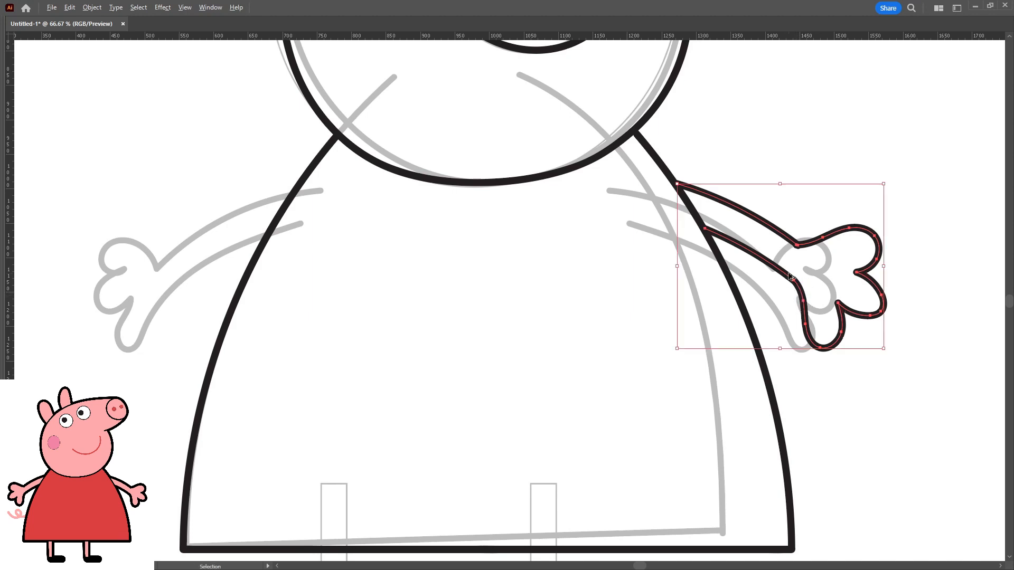
drag(832, 285, 333, 260)
key(o)
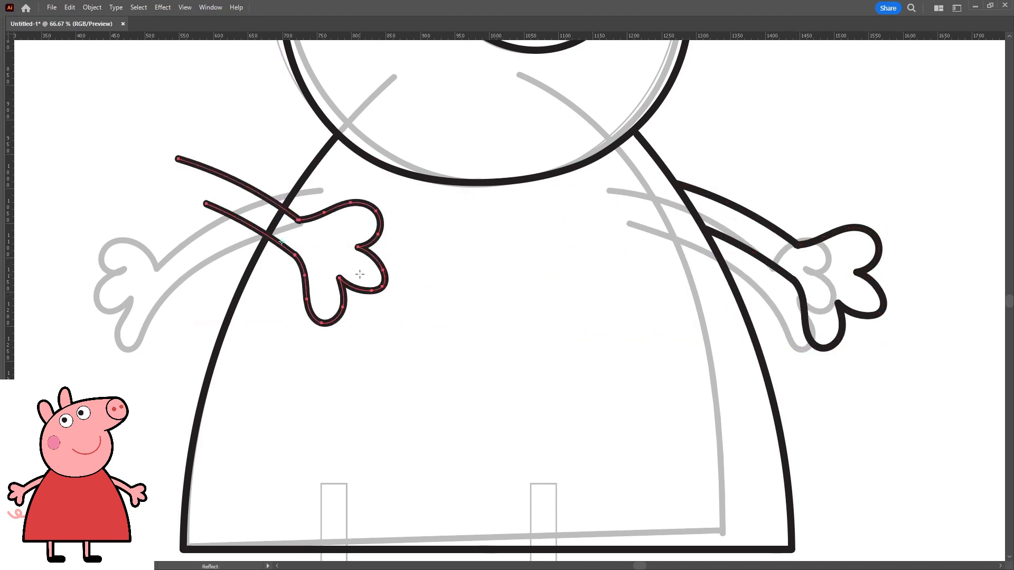
key(Return)
key(v)
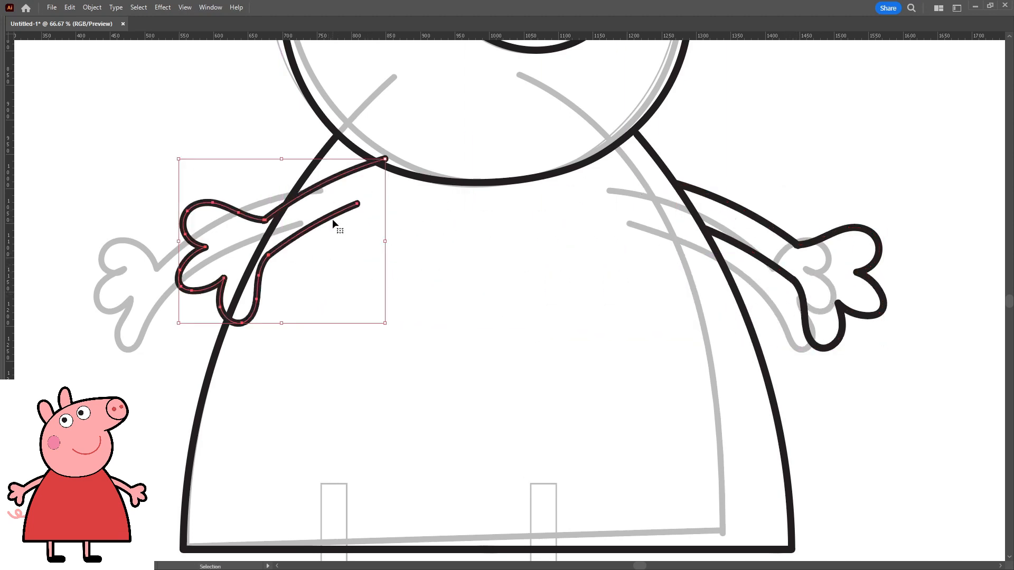
drag(335, 218, 259, 226)
click(347, 221)
Trace both sides of the left leg below the hem with the Paintbrush and duplicate the lines onto the right leg.
key(ctrl+minus)
key(ctrl+minus)
key(ctrl+minus)
drag(458, 227, 440, 190)
key(ctrl+plus)
key(ctrl+plus)
key(ctrl+plus)
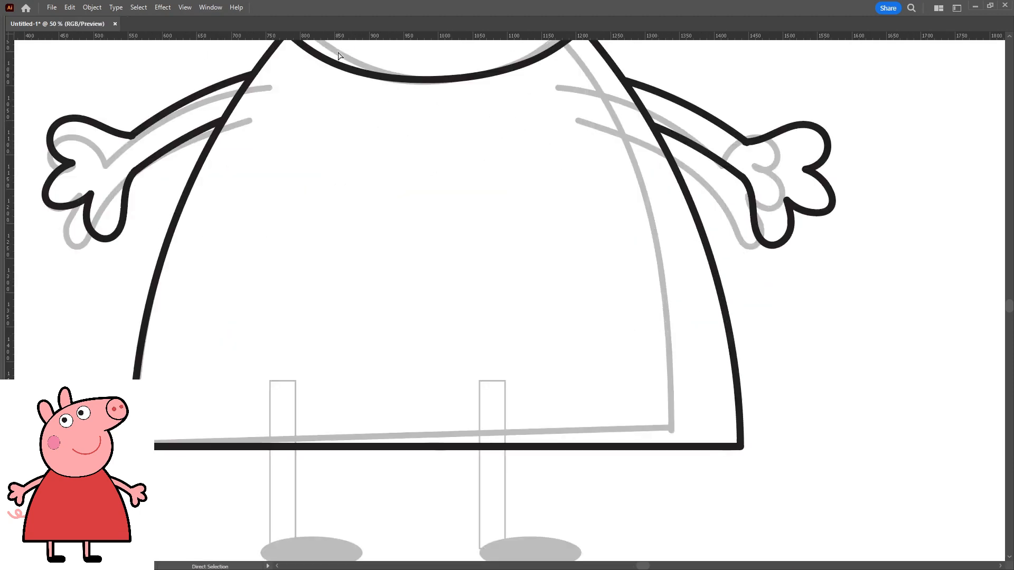
mouse_move(313, 359)
mouse_down()
mouse_move(380, 253)
mouse_move(397, 427)
mouse_up()
key(b)
drag(419, 336, 420, 427)
key(v)
mouse_move(439, 385)
mouse_down()
mouse_move(376, 393)
mouse_move(629, 395)
mouse_up()
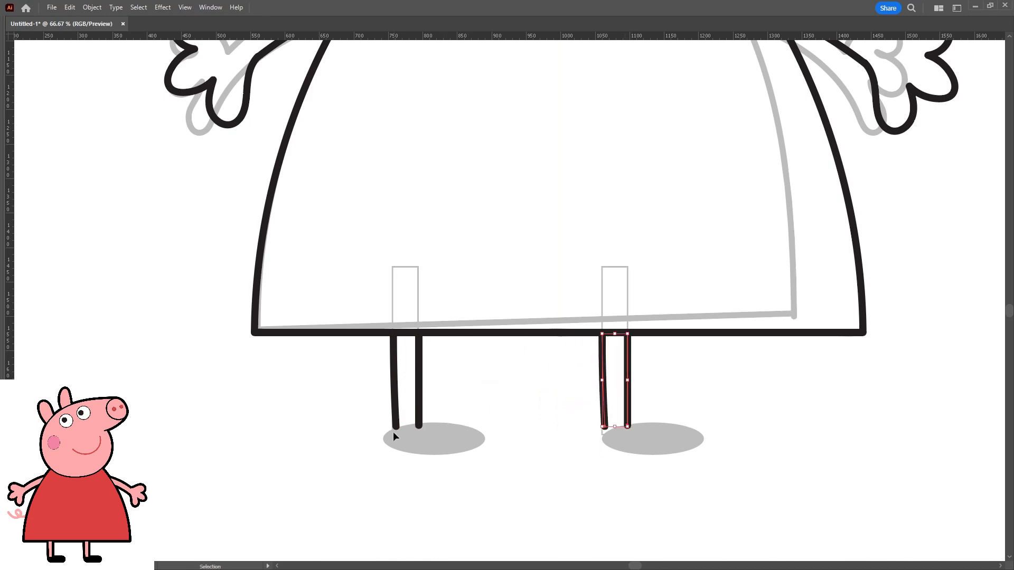
key(l)
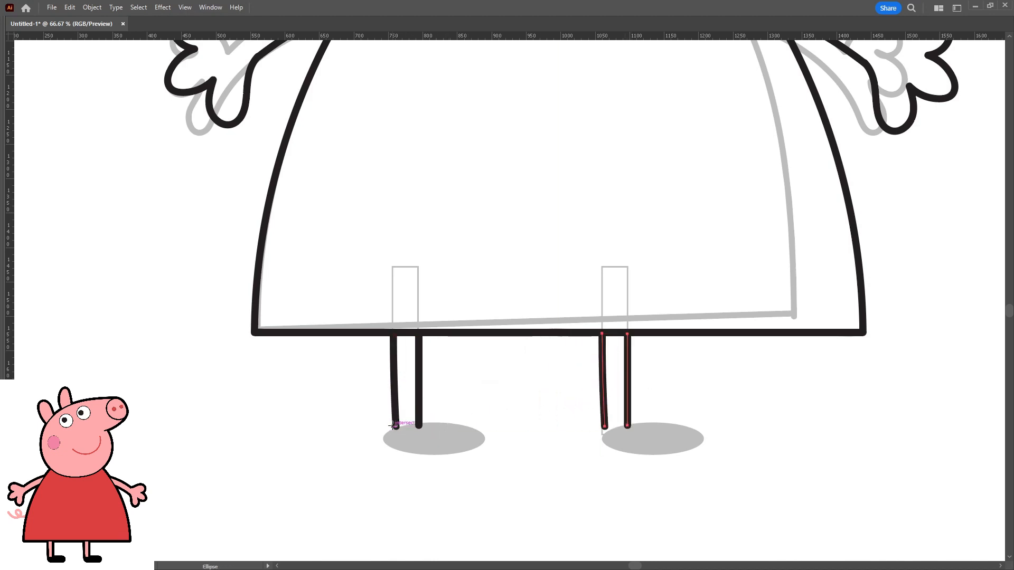
drag(396, 424, 485, 454)
key(v)
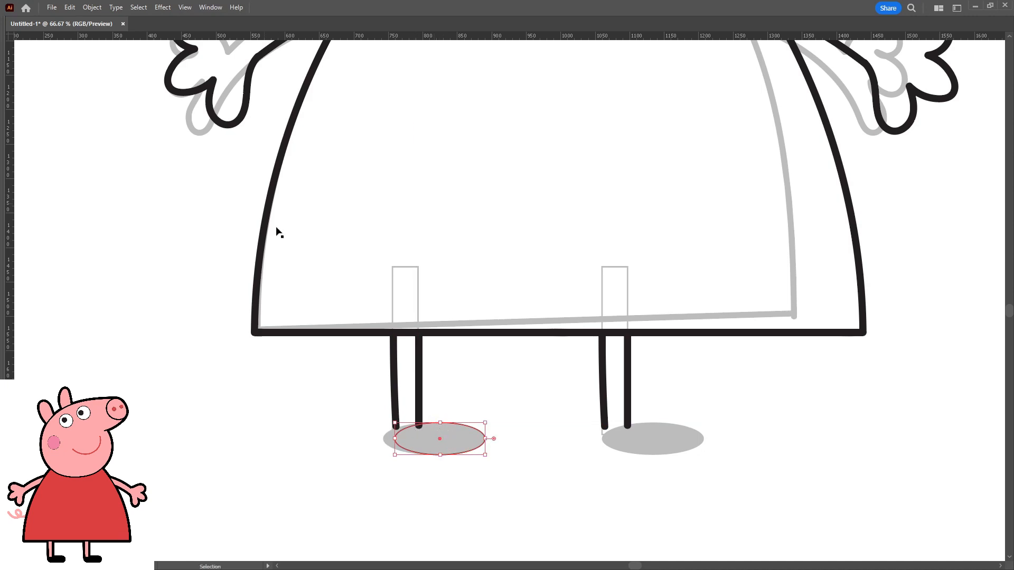
click(385, 403)
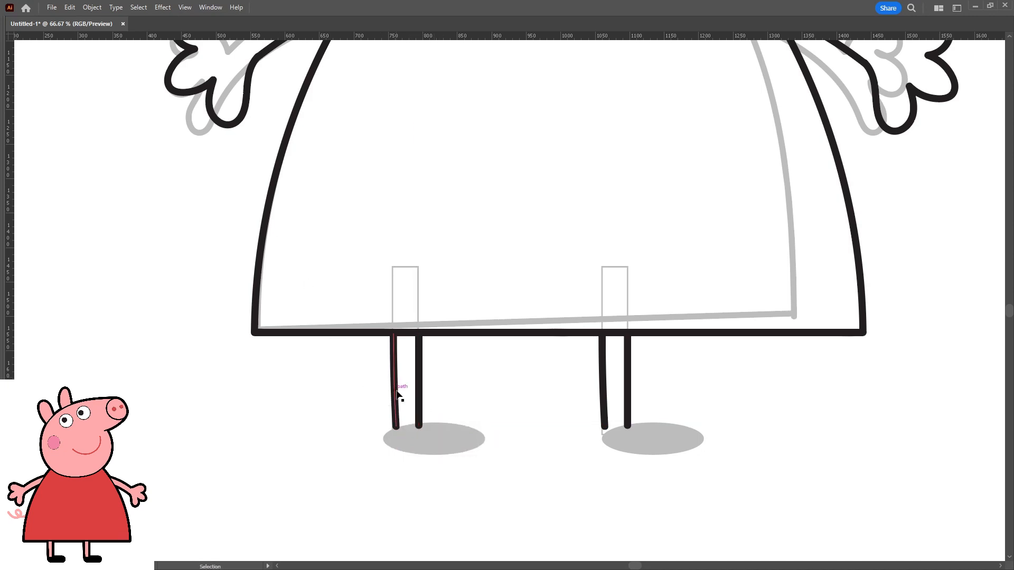
Draw a rectangular shoe under the left leg, round every corner except the upper-left, and give it a black fill without stroke.
key(m)
mouse_move(395, 426)
mouse_down()
mouse_move(483, 426)
mouse_move(422, 434)
mouse_move(485, 456)
mouse_move(457, 441)
mouse_move(403, 442)
mouse_move(442, 425)
mouse_up()
key(a)
click(485, 426)
shift+click(484, 455)
click(397, 455)
key(ctrl+z)
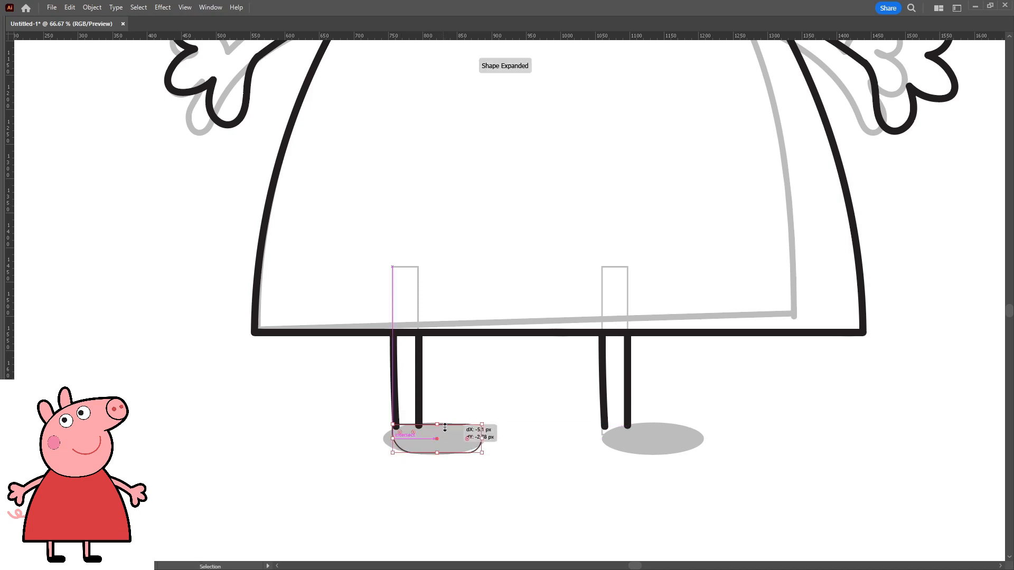
key(shift+x)
click(511, 435)
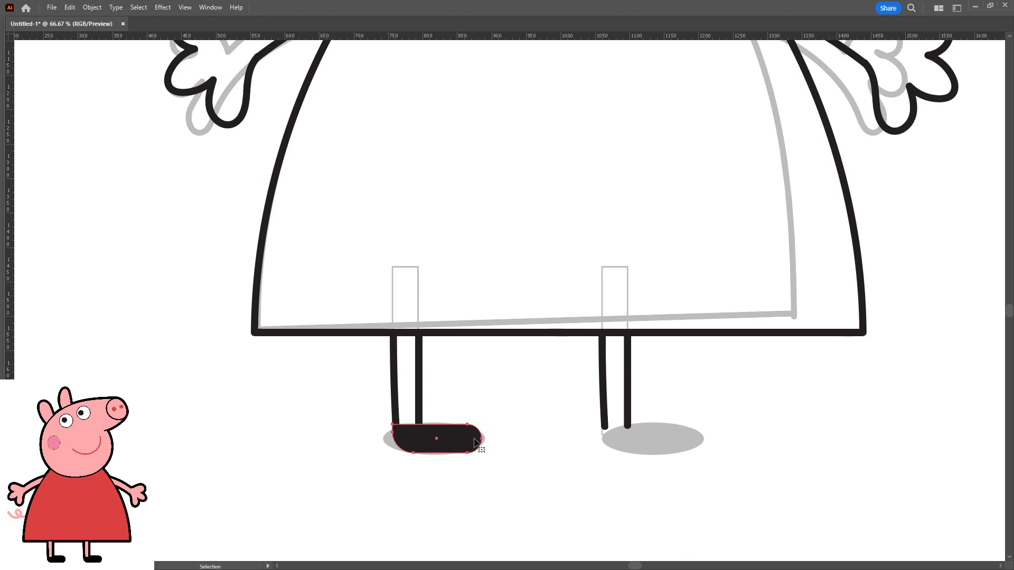
Duplicate the black shoe under the right leg and widen both shoes to about 138 px to meet the legs' outer lines.
drag(483, 438, 674, 450)
click(514, 421)
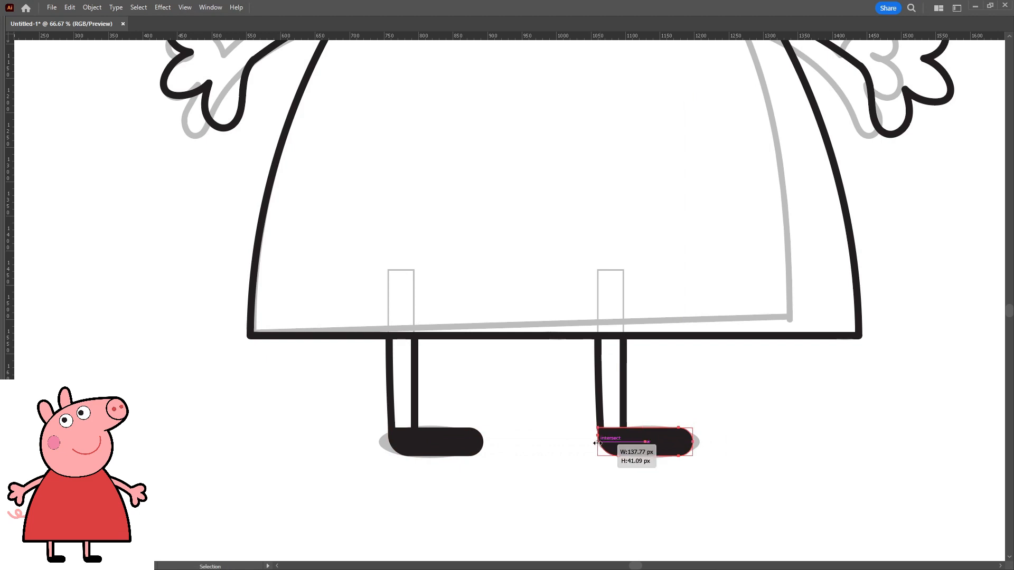
click(674, 403)
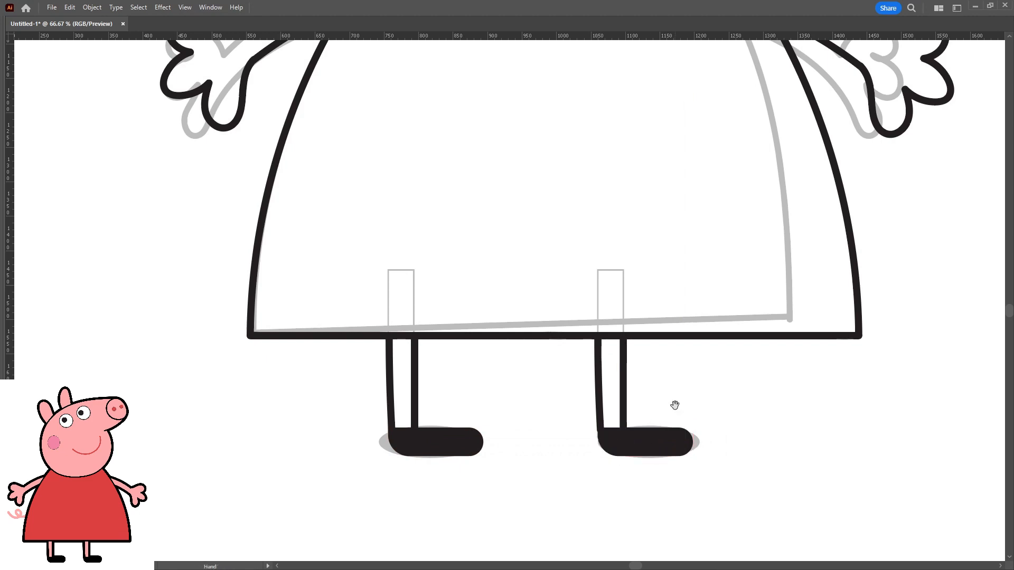
Hide the grey sketch so that only the clean black outlines of the whole character remain.
drag(677, 399, 667, 401)
key(ctrl+minus)
key(ctrl+minus)
key(ctrl+minus)
drag(538, 257, 513, 388)
key(Tab)
key(ctrl+minus)
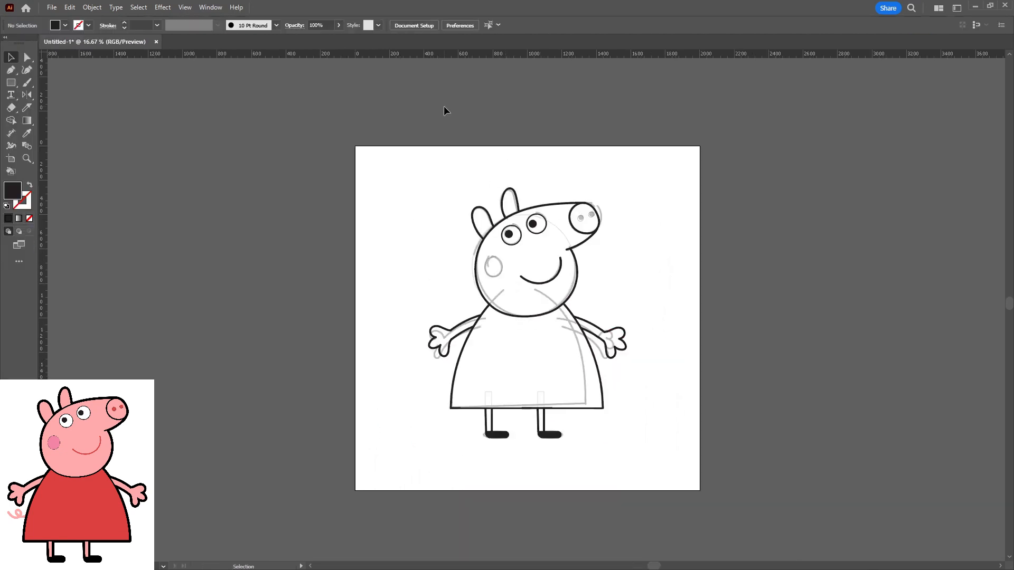
key(ctrl+plus)
key(ctrl+plus)
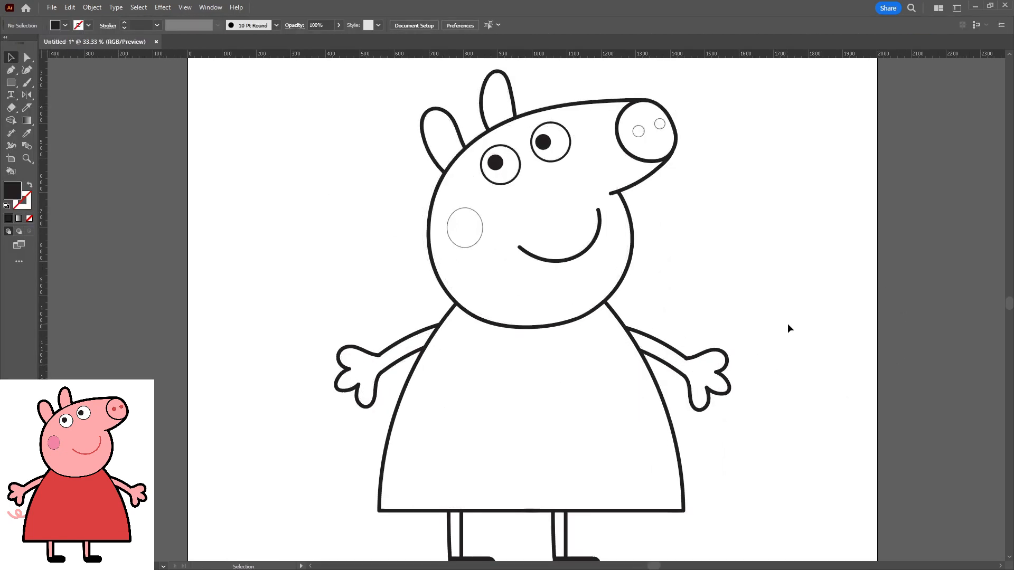
drag(784, 337, 784, 324)
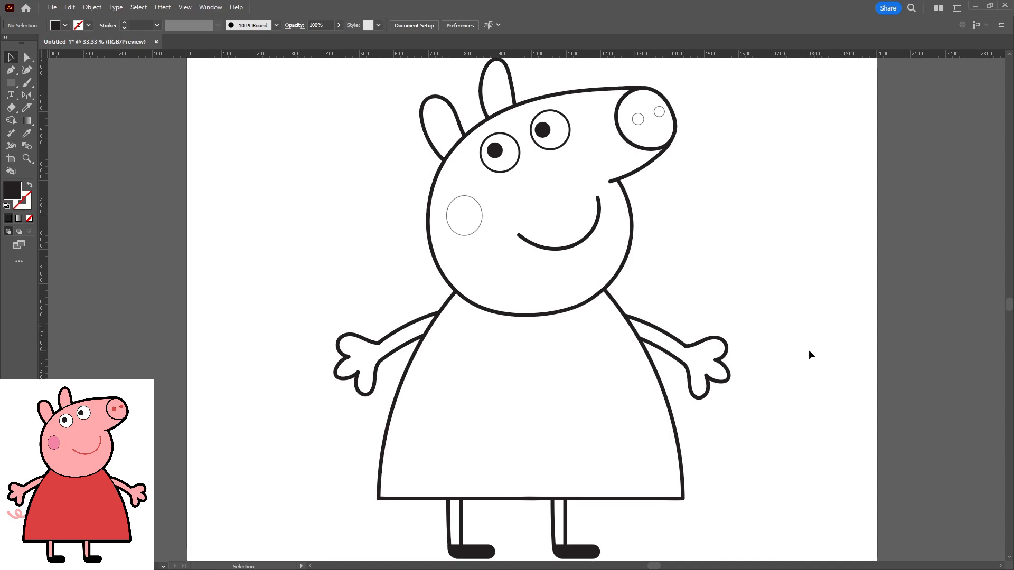
key(Tab)
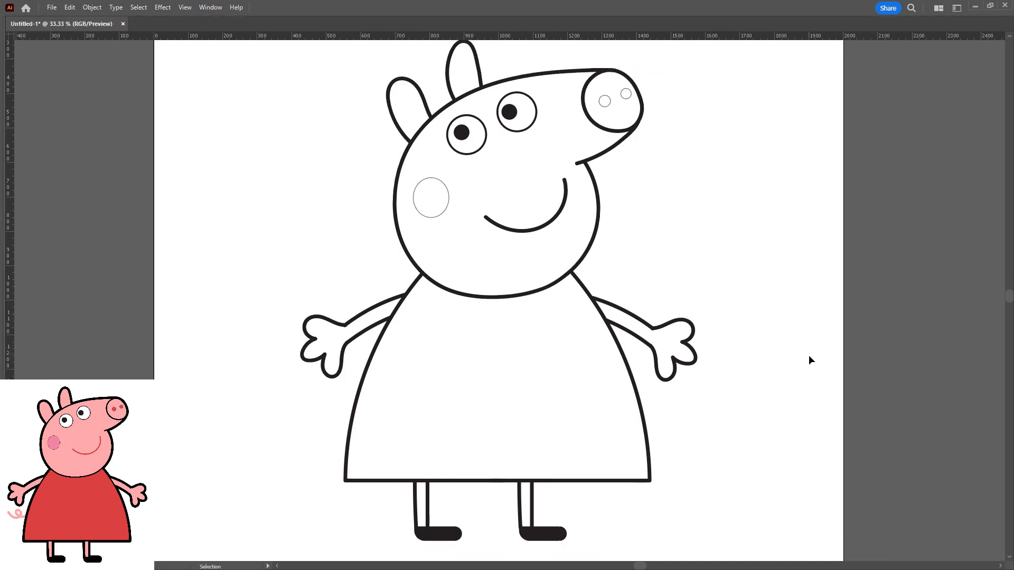
drag(756, 377, 769, 379)
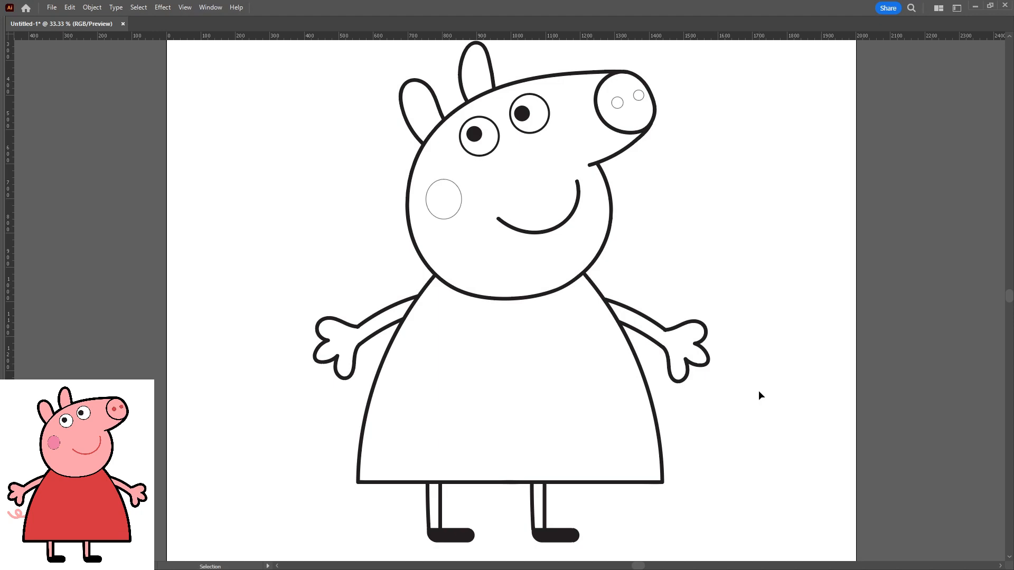
key(Tab)
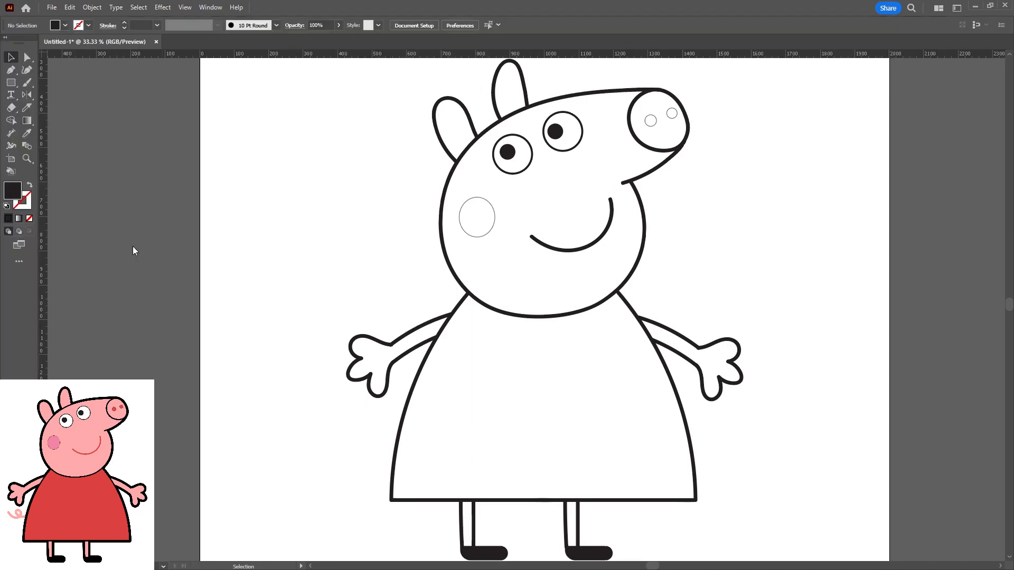